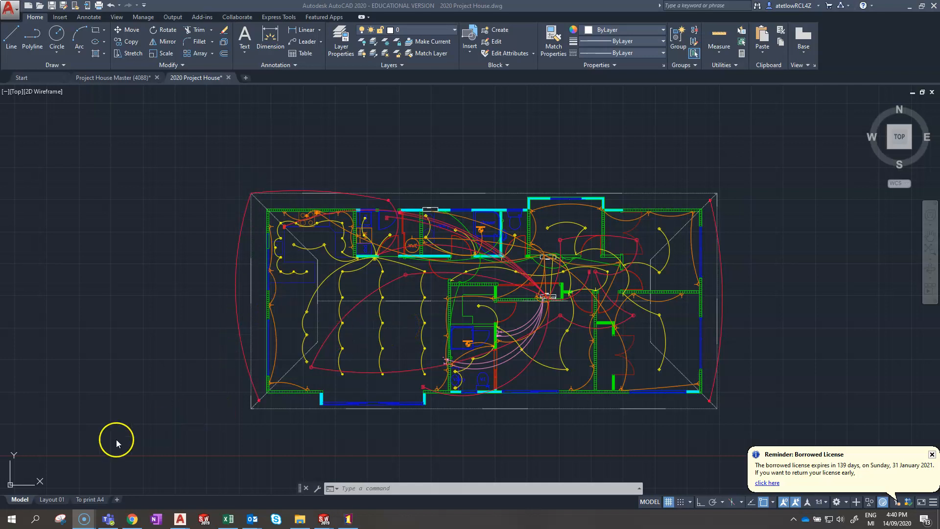
Open Layout 01, activate its viewport and reposition the house plan inside the viewport frame.
mouse_move(55, 499)
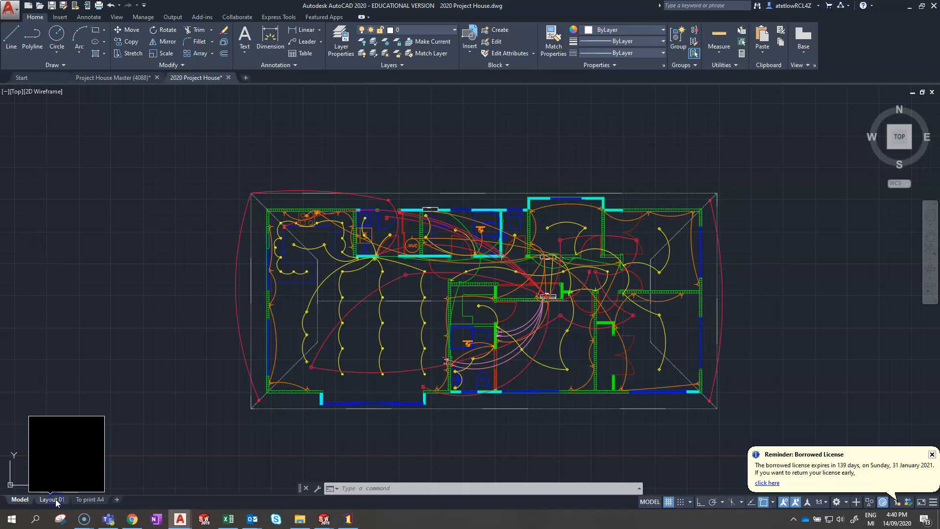
left_click(56, 499)
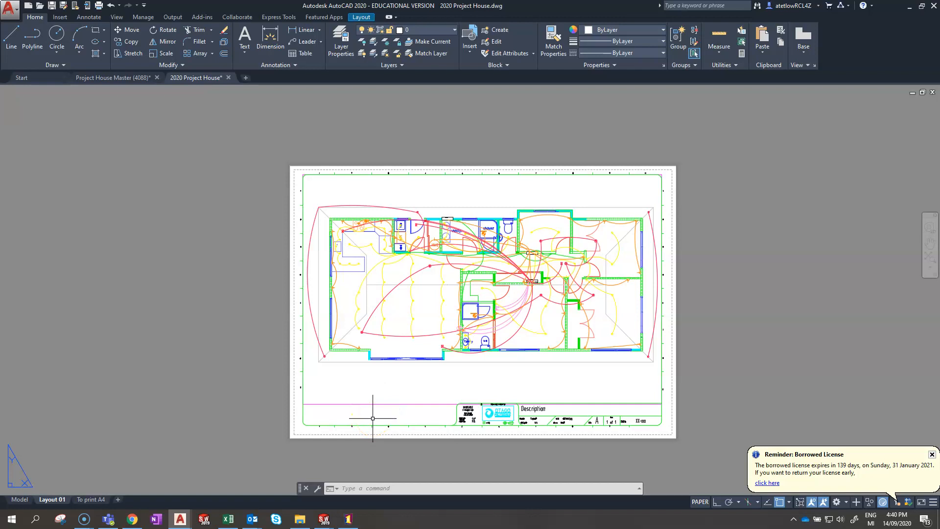
left_click(700, 502)
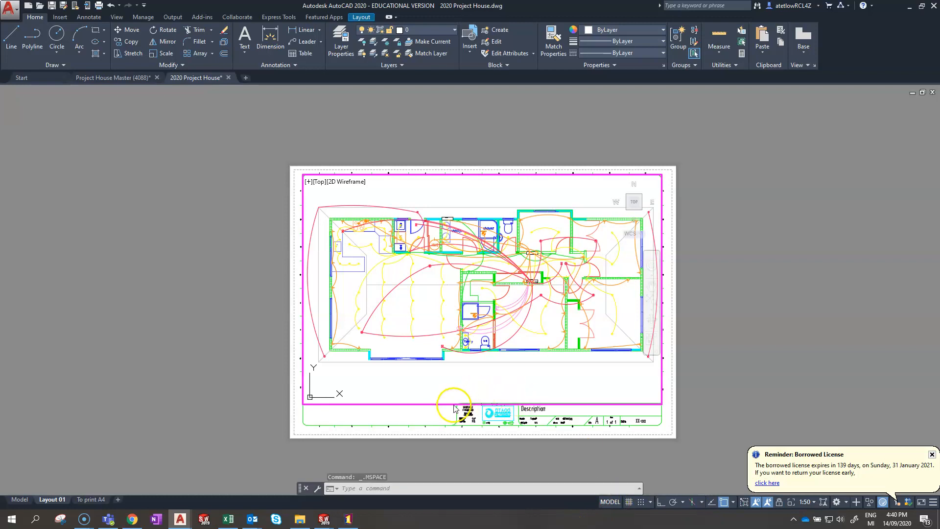
scroll(446, 305, "down", 4)
scroll(446, 305, "up", 4)
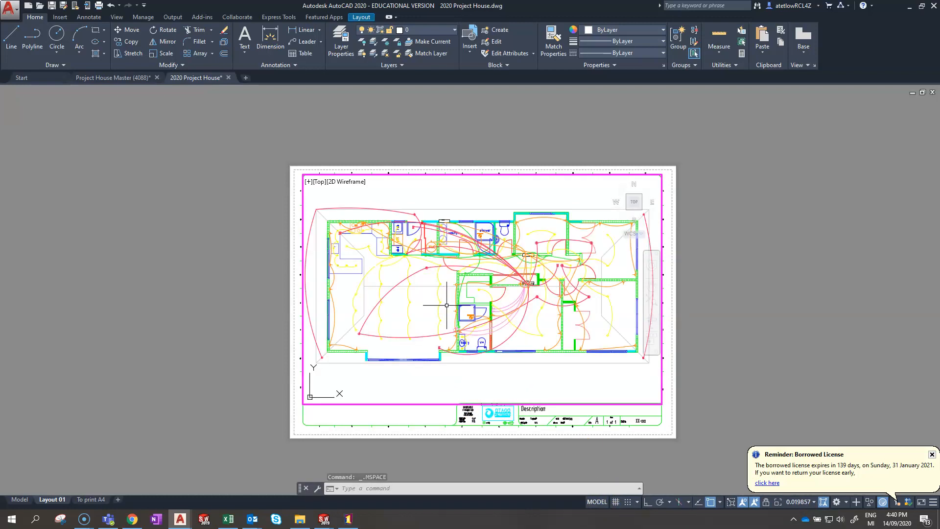
scroll(446, 305, "down", 2)
mouse_move(440, 289)
middle_mouse_down()
mouse_move(455, 283)
mouse_move(433, 284)
middle_mouse_up()
scroll(456, 283, "up", 2)
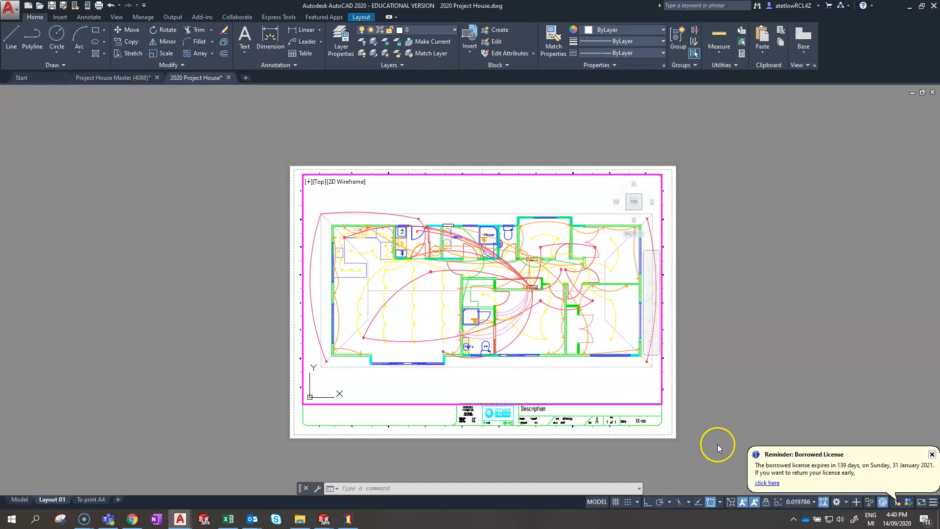
Set the Layout 01 viewport scale to 1:50 and return to paper space.
left_click(813, 502)
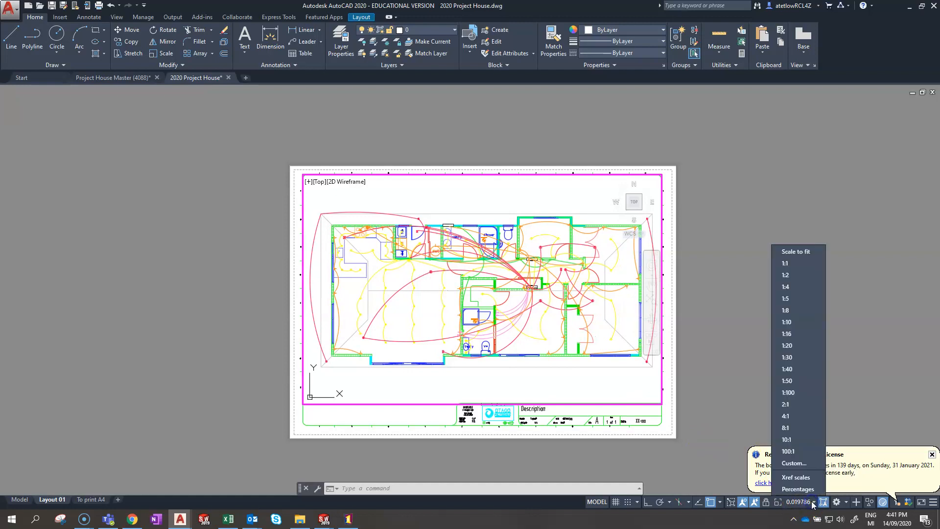
left_click(792, 381)
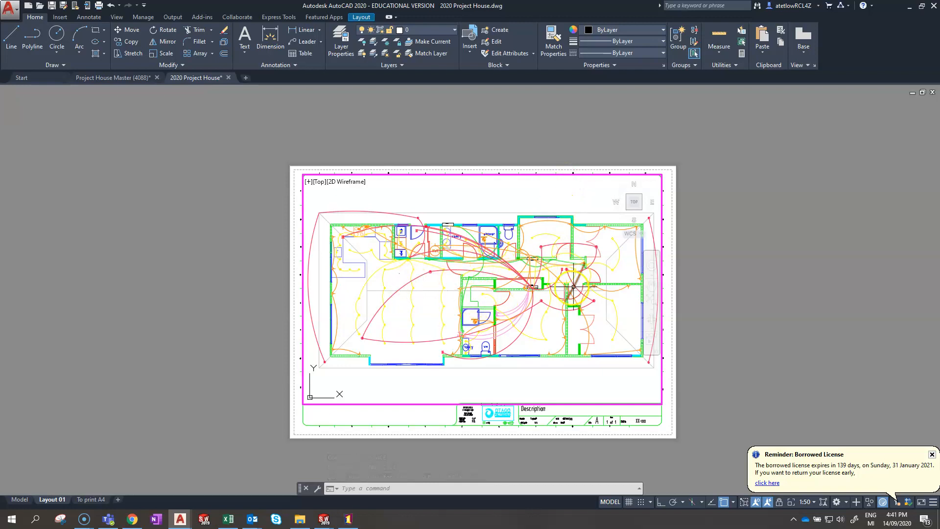
mouse_move(574, 286)
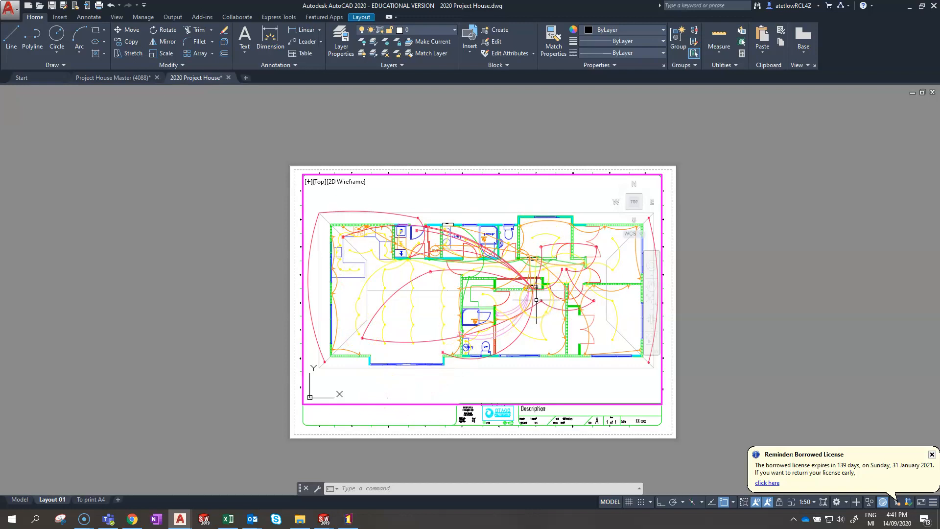
double_click(439, 416)
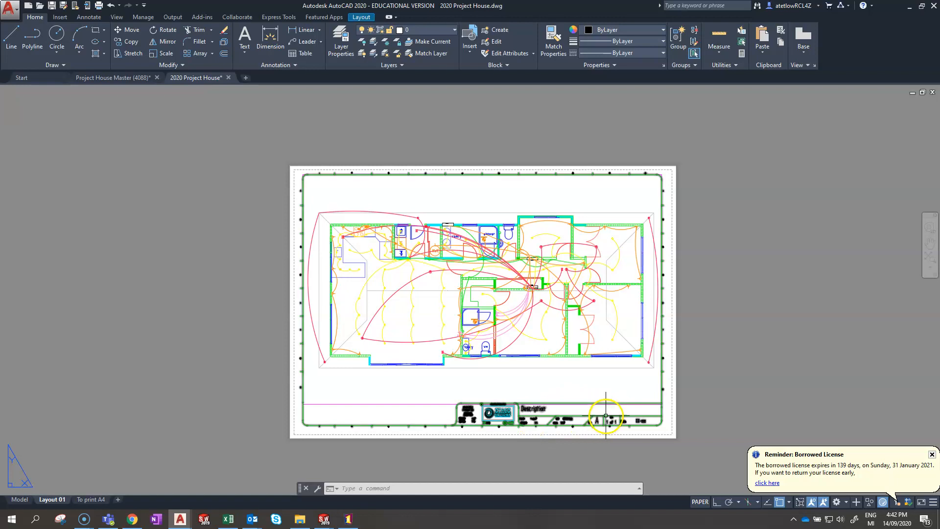
Create a copy of Layout 01 placed before the To print A4 layout.
right_click(58, 500)
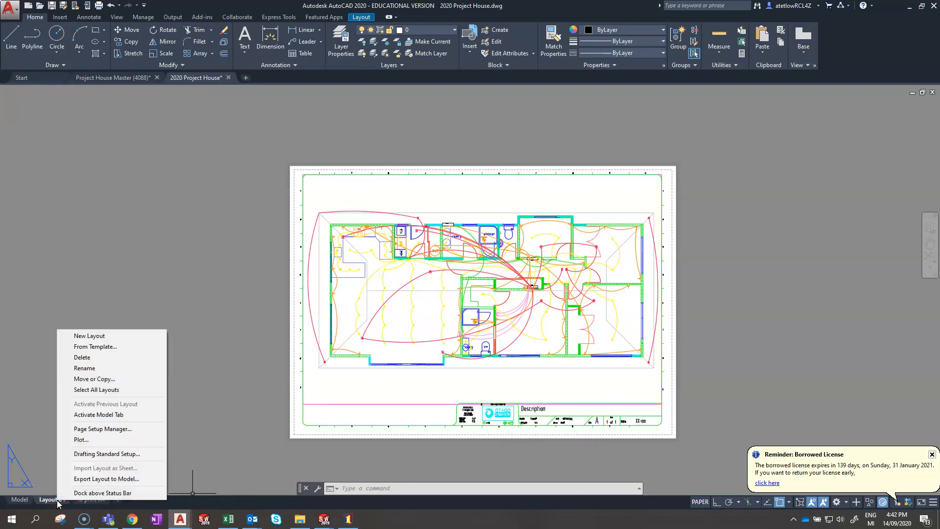
left_click(111, 381)
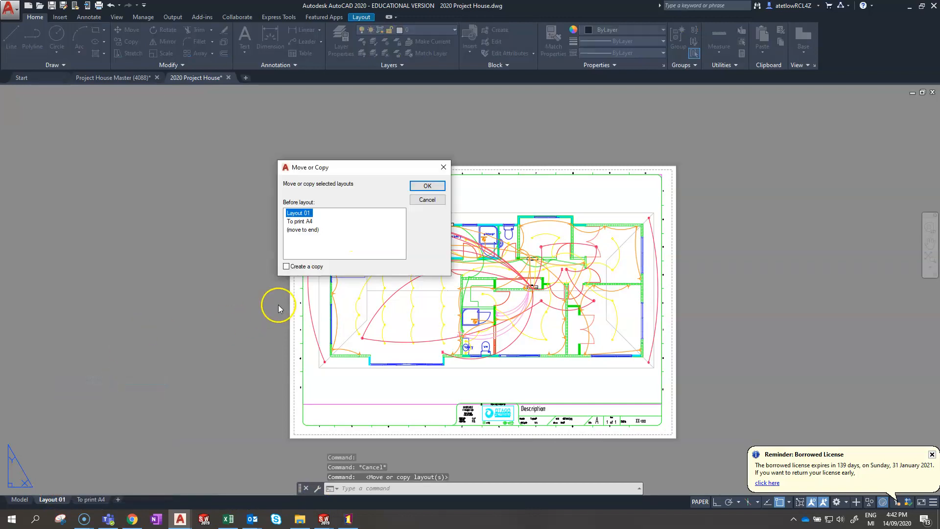
left_click(300, 221)
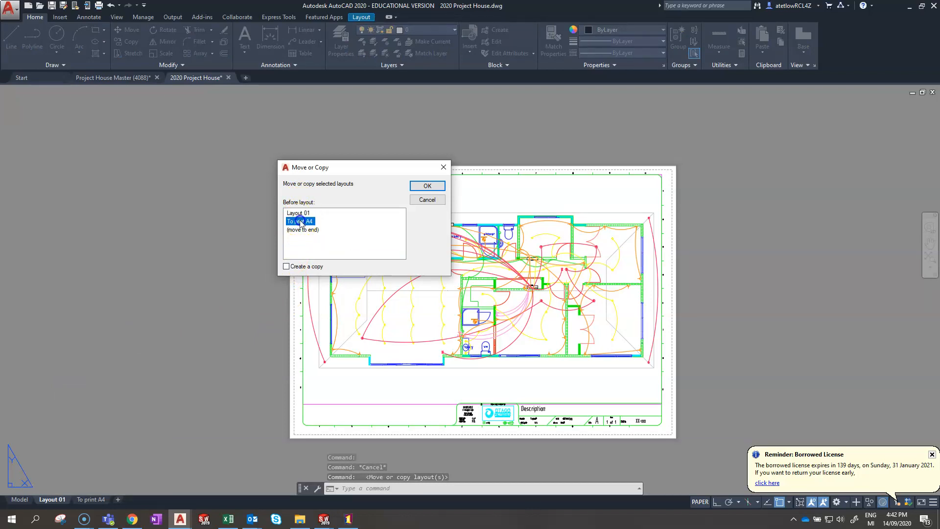
left_click(287, 265)
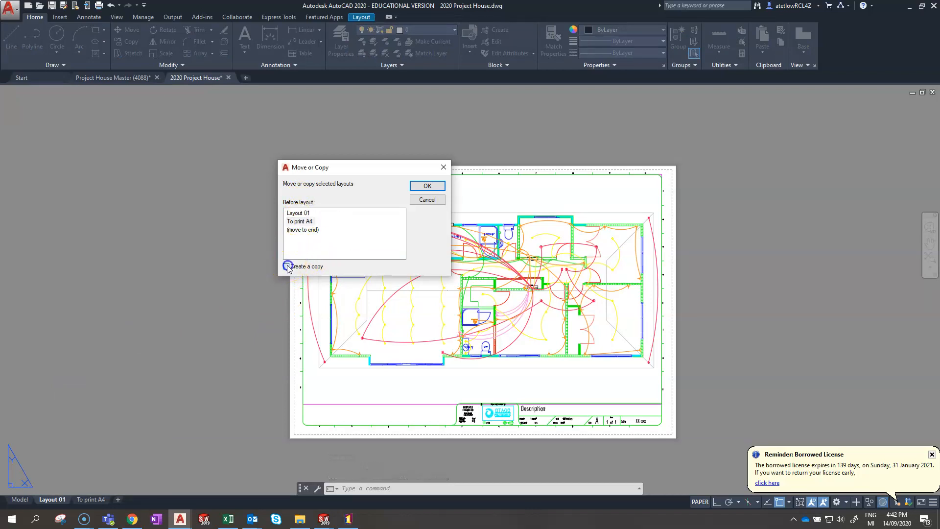
left_click(426, 186)
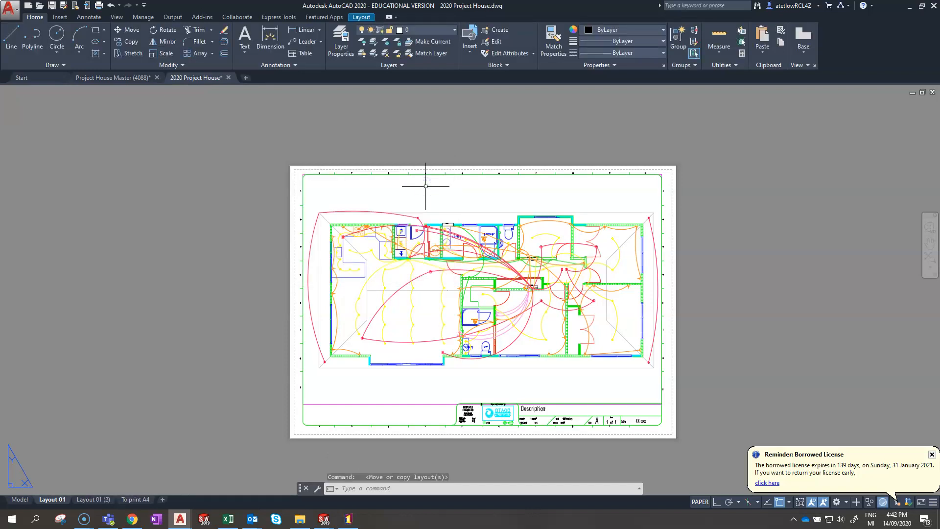
Switch to the copied layout and rename it Layout 02.
left_click(94, 499)
left_click(58, 499)
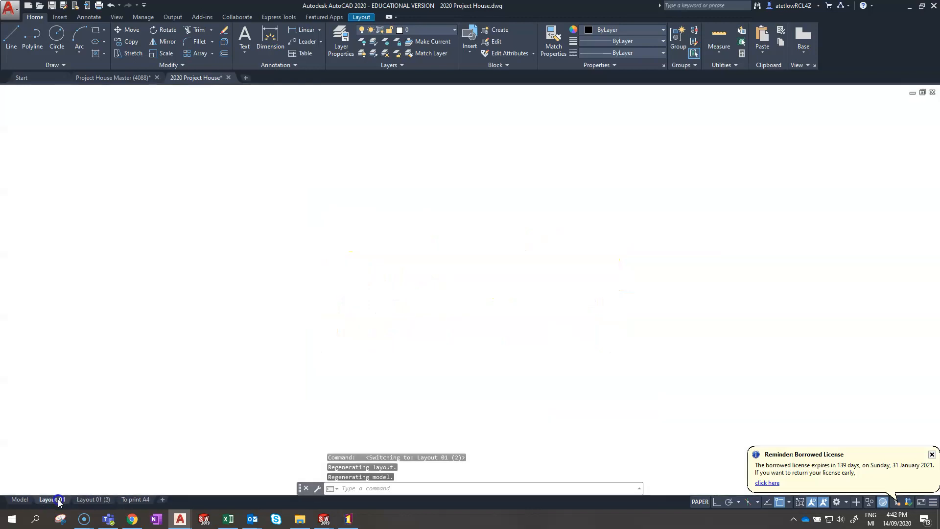
left_click(92, 500)
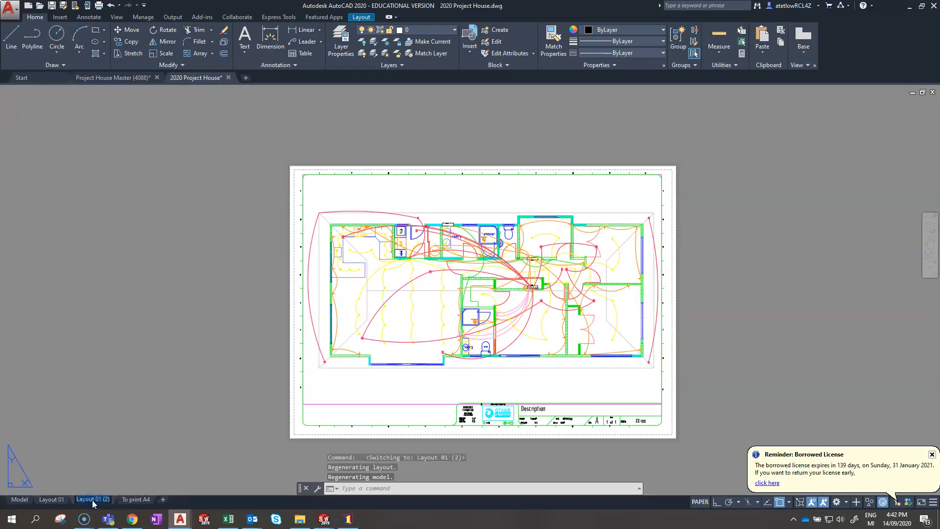
key("BackSpace")
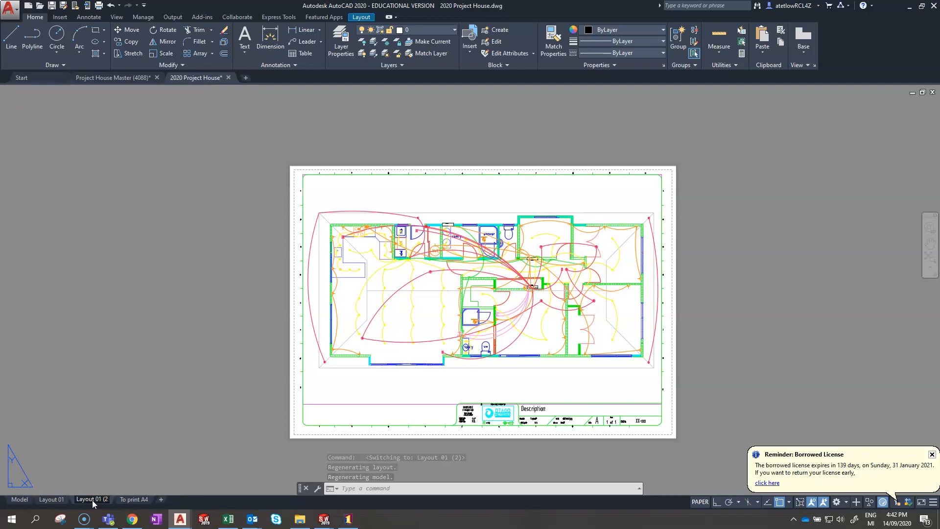
key("Left")
key("BackSpace")
key("BackSpace")
key("BackSpace")
key("Return")
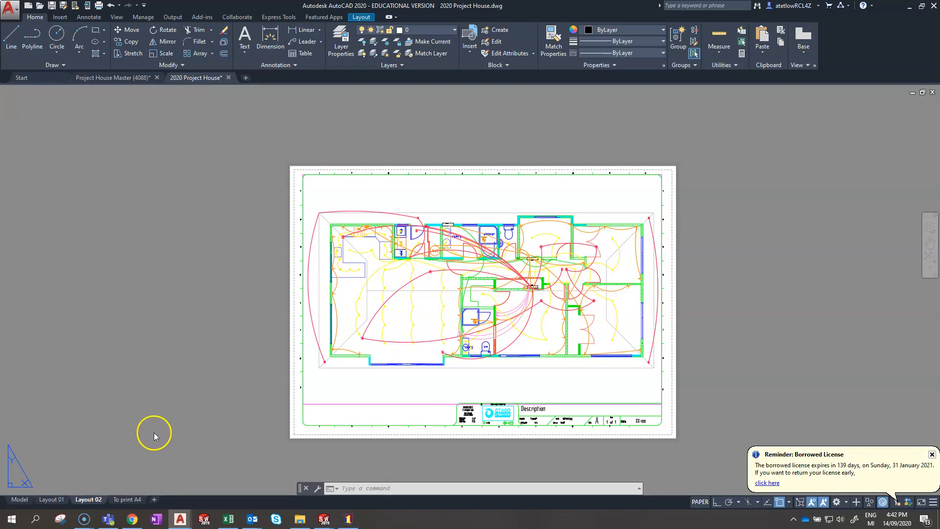
In the Layout 02 viewport only, freeze the Electrical Security, Power Points, LV system, Data TV and Appliances layers, then return to paper space.
double_click(430, 387)
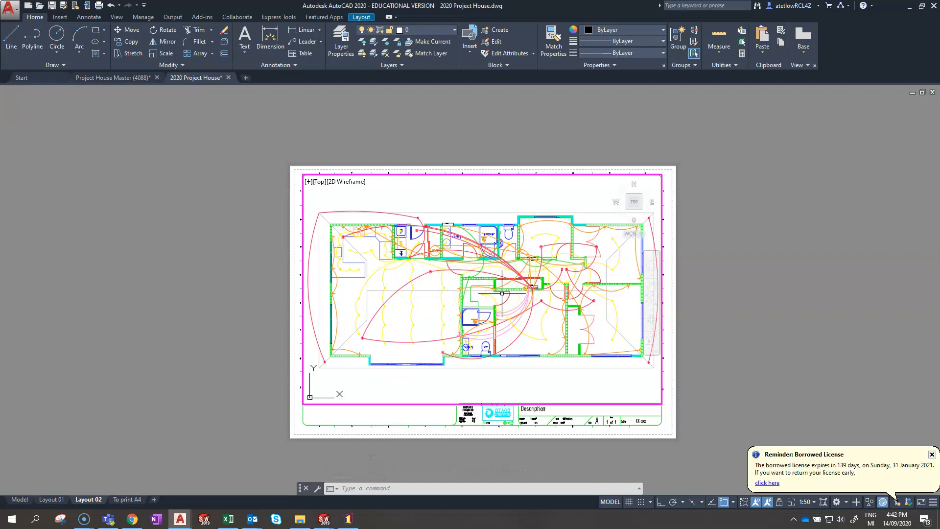
left_click(453, 31)
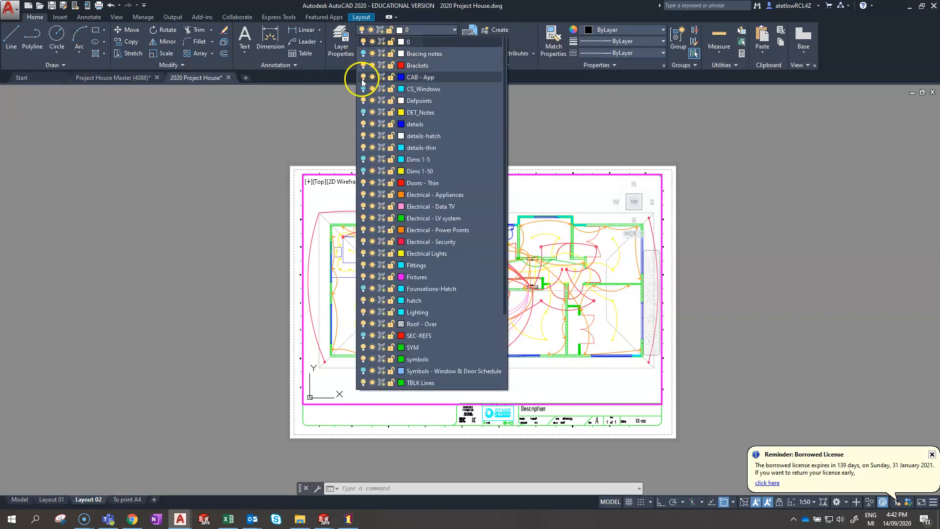
left_click(363, 113)
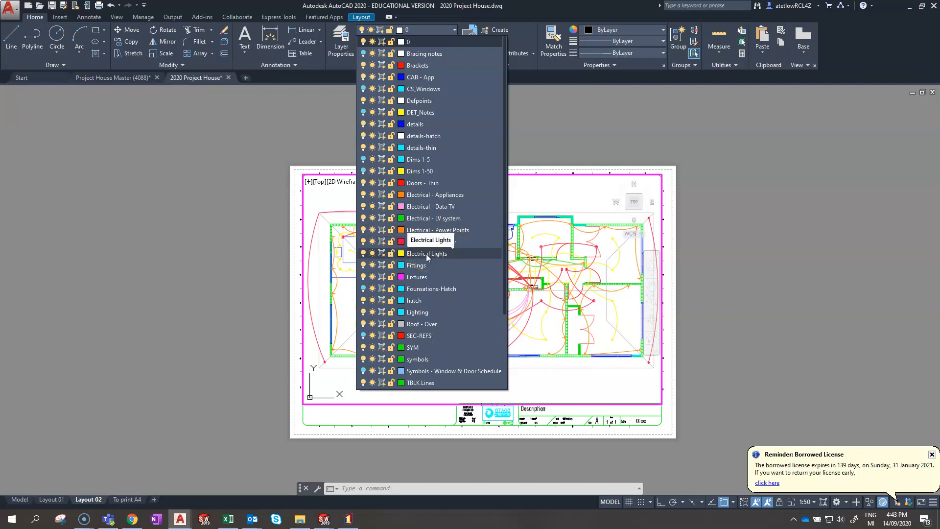
left_click(381, 242)
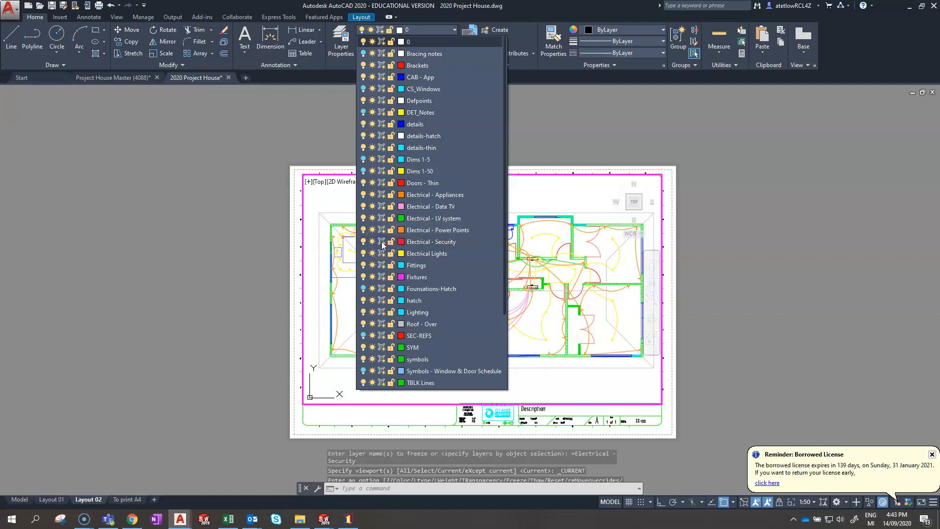
left_click(383, 230)
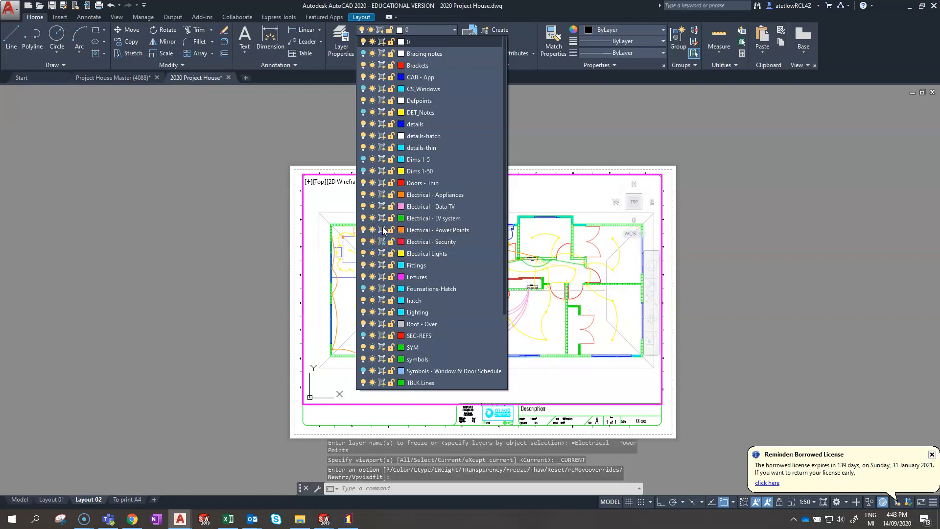
left_click(381, 218)
left_click(381, 207)
left_click(383, 195)
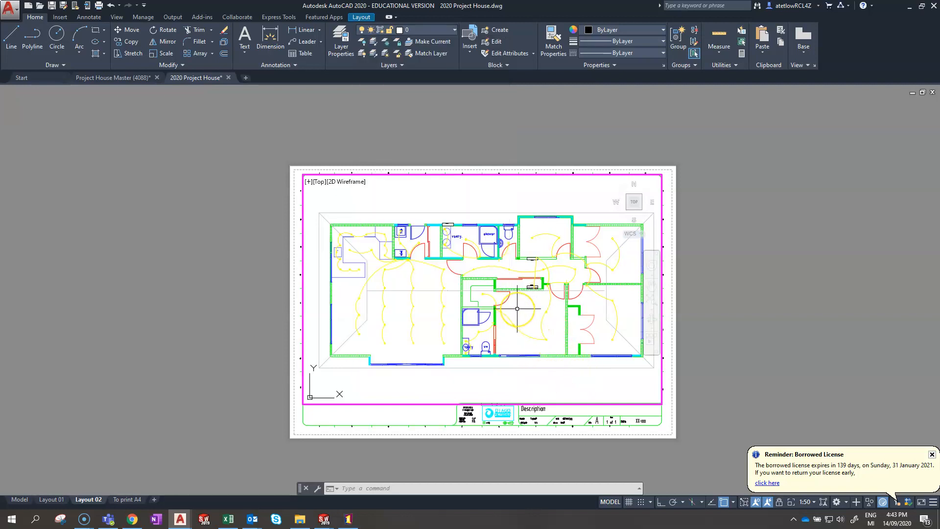
double_click(671, 424)
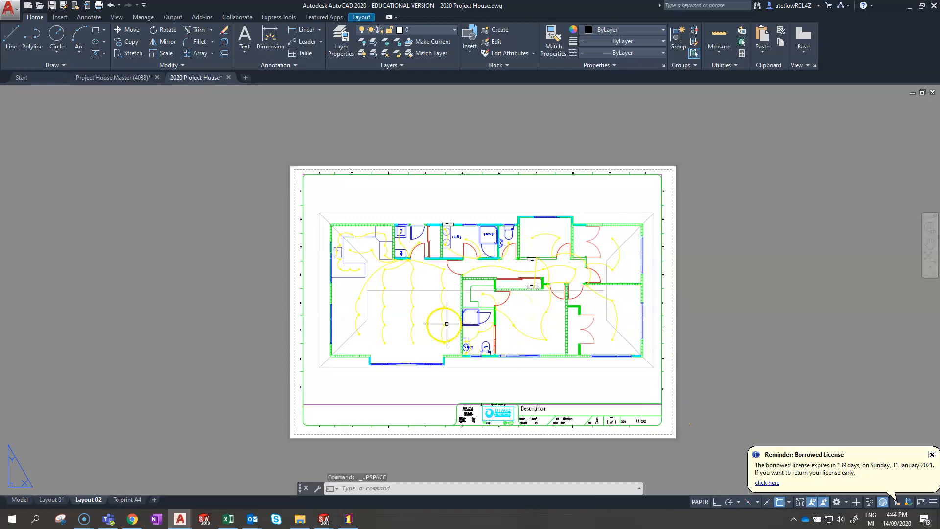
scroll(458, 317, "up", 5)
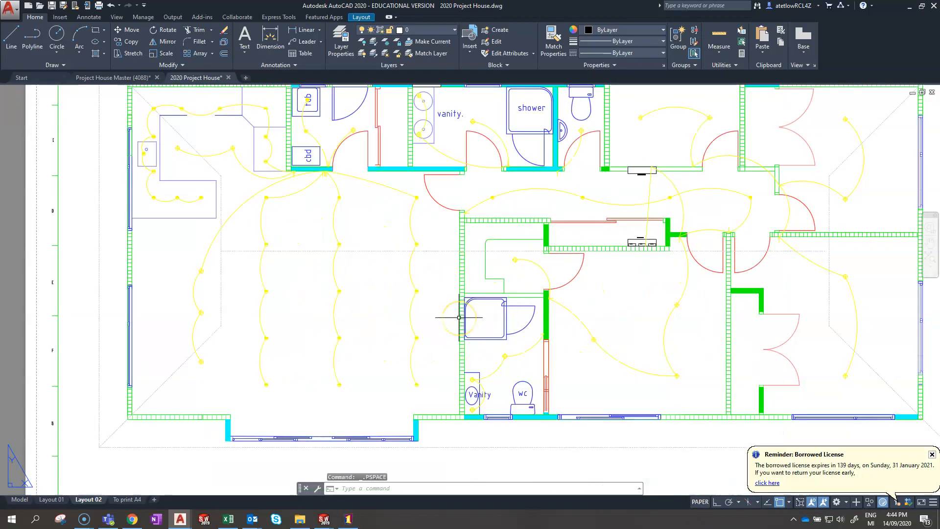
middle_click_drag(400, 280, 468, 345)
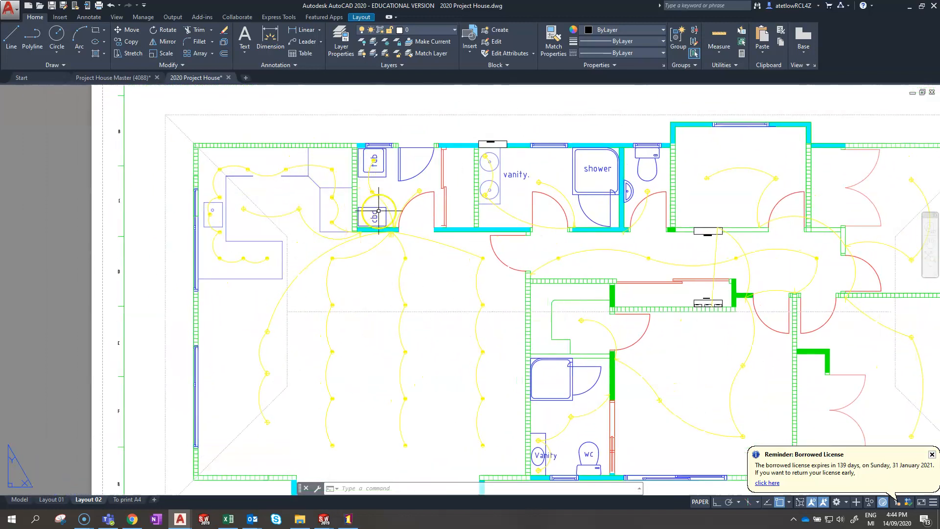
scroll(474, 277, "down", 3)
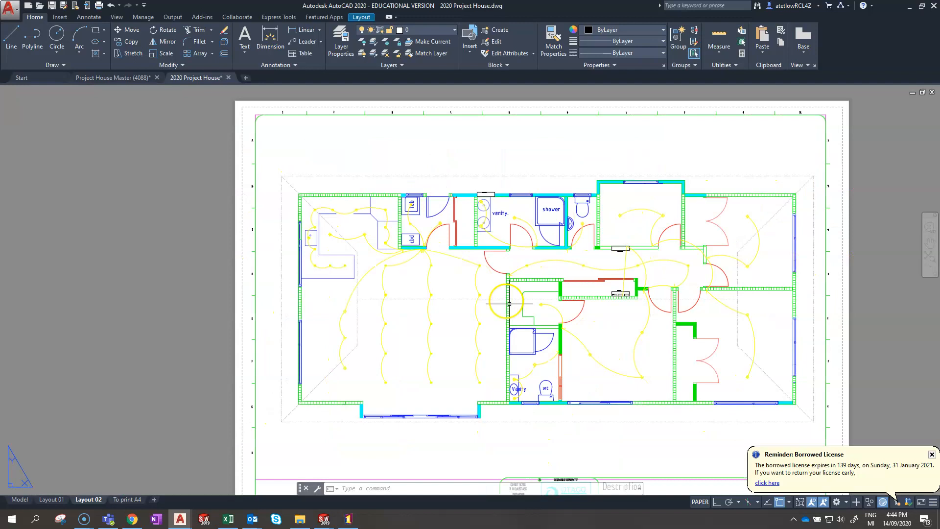
scroll(518, 308, "down", 2)
mouse_move(520, 309)
middle_mouse_down()
mouse_move(452, 254)
mouse_move(455, 266)
middle_mouse_up()
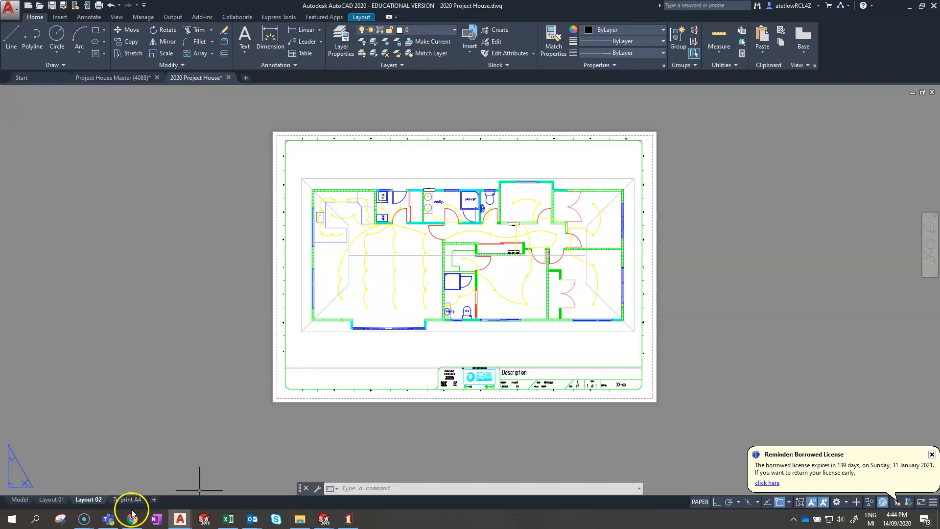
Create a copy of Layout 02 placed before the To print A4 layout.
right_click(90, 500)
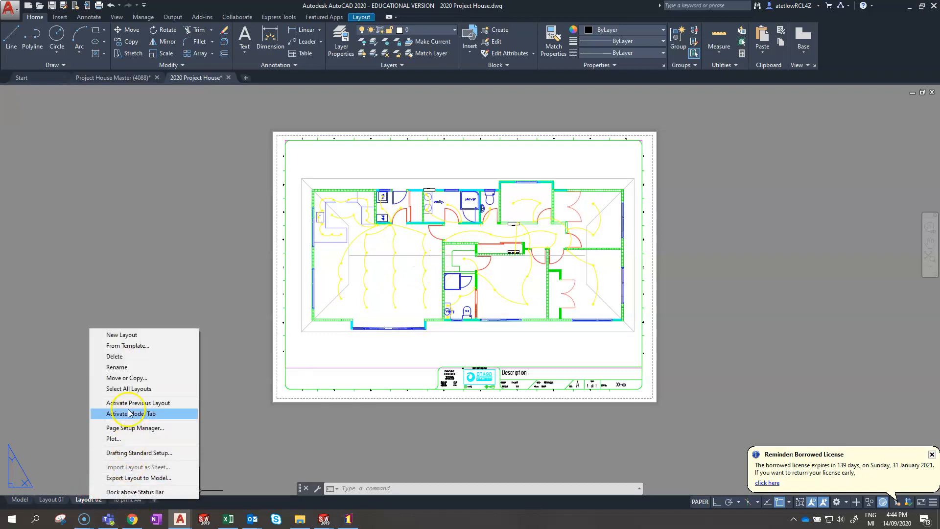
left_click(128, 378)
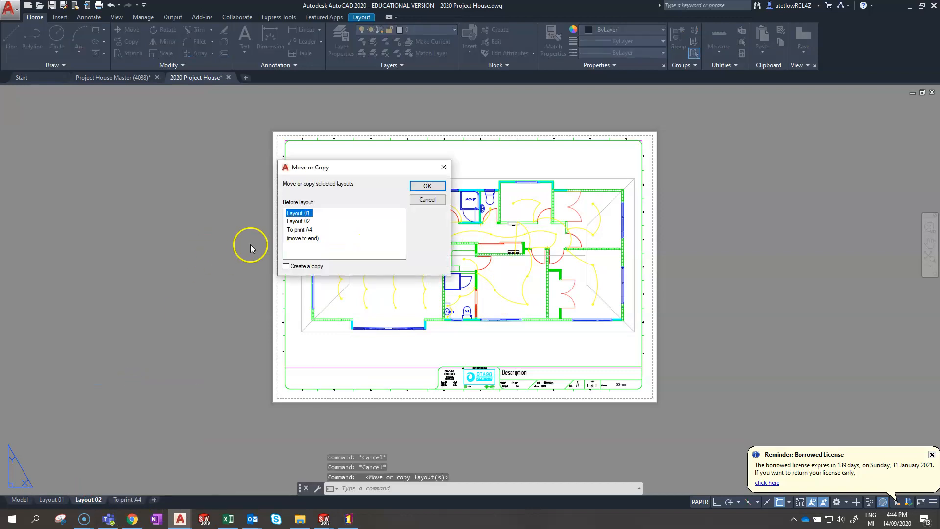
left_click(303, 230)
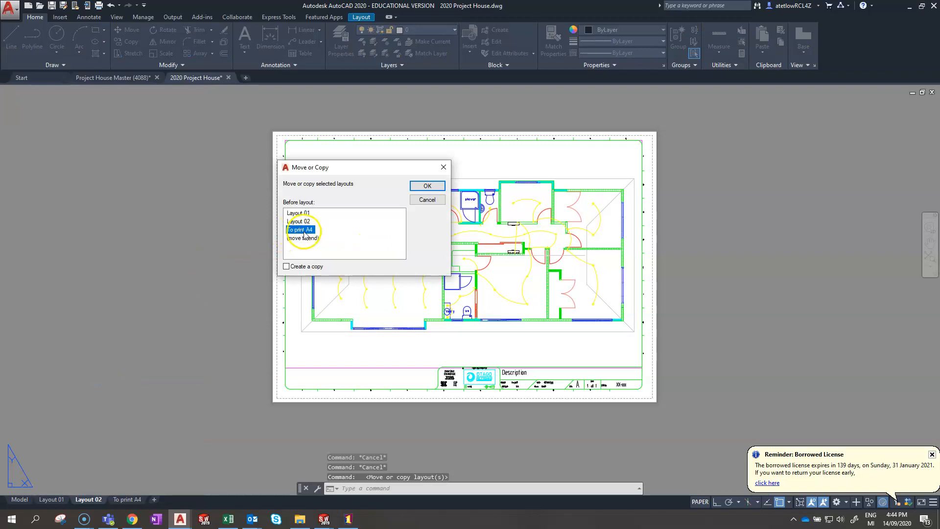
left_click(286, 266)
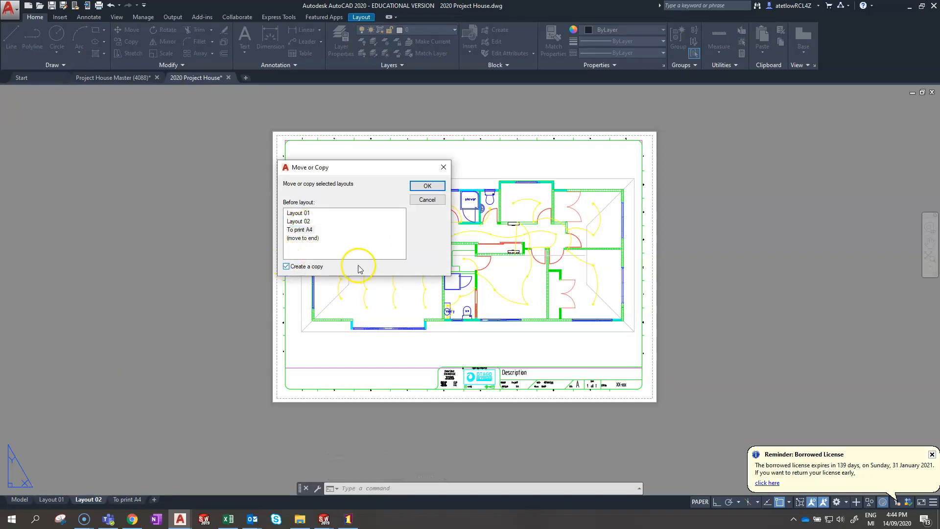
left_click(426, 186)
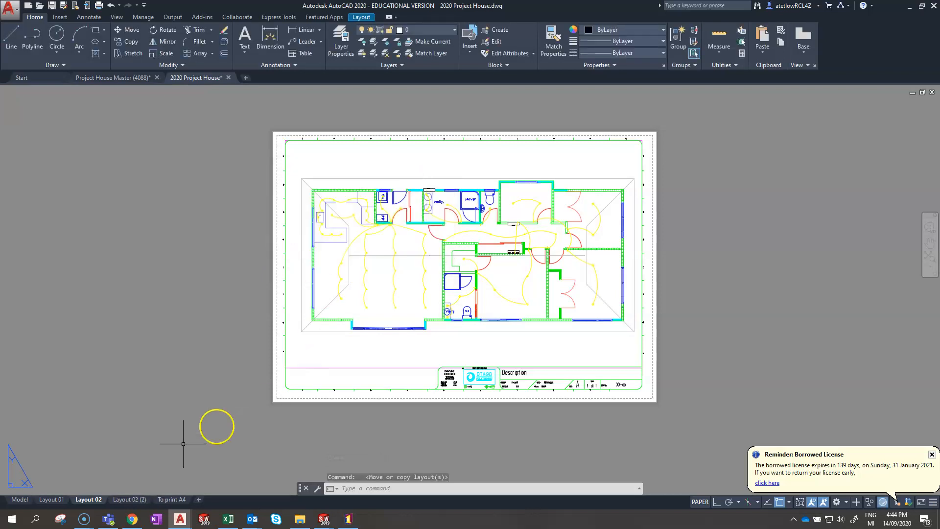
Switch to the copied layout Layout 02 (2) and rename it Layout 03.
left_click(129, 499)
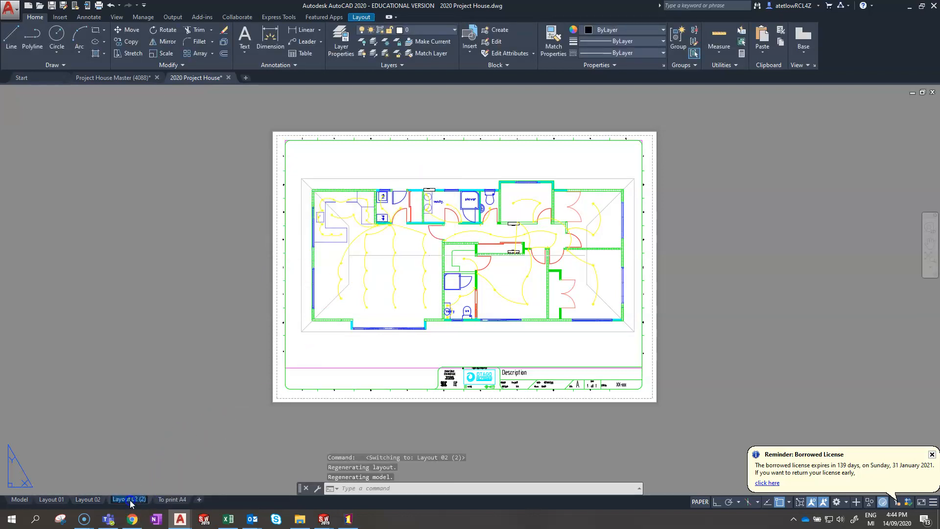
key("BackSpace")
key("BackSpace")
key("BackSpace")
key("BackSpace")
key("BackSpace")
type("3")
key("Return")
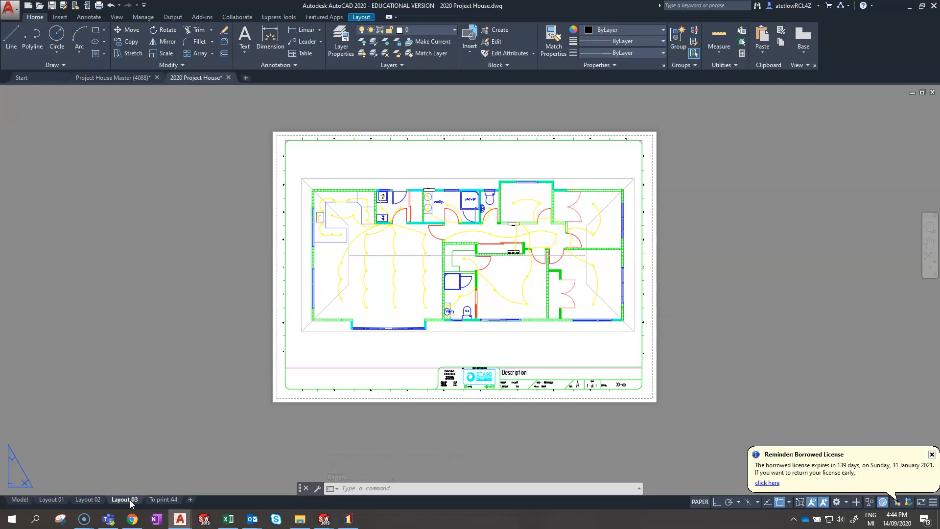
In the Layout 03 viewport only, freeze Electrical Lights and thaw Electrical - Power Points, then return to paper space.
double_click(373, 347)
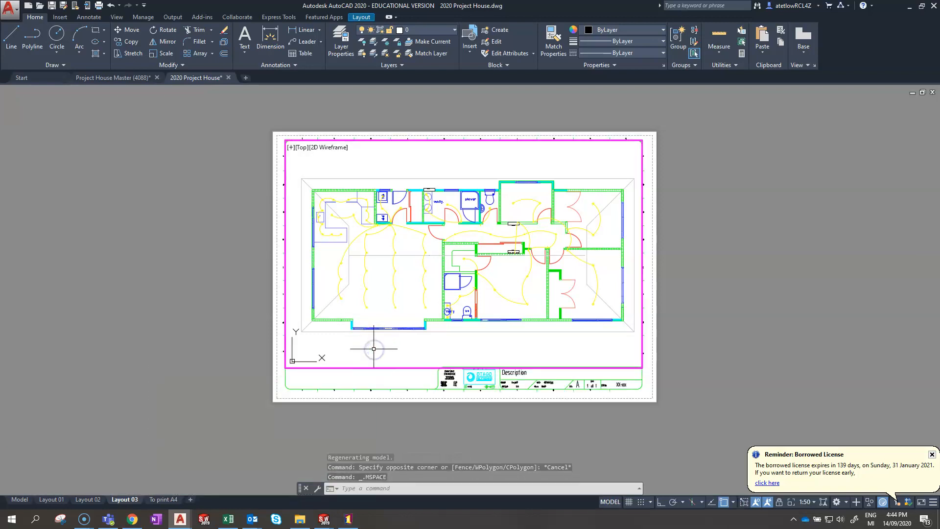
left_click(451, 33)
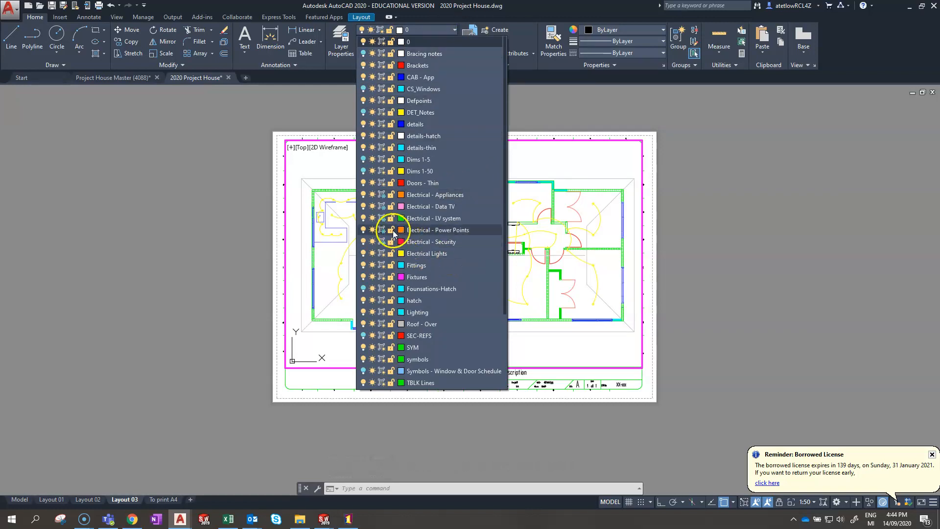
left_click(381, 253)
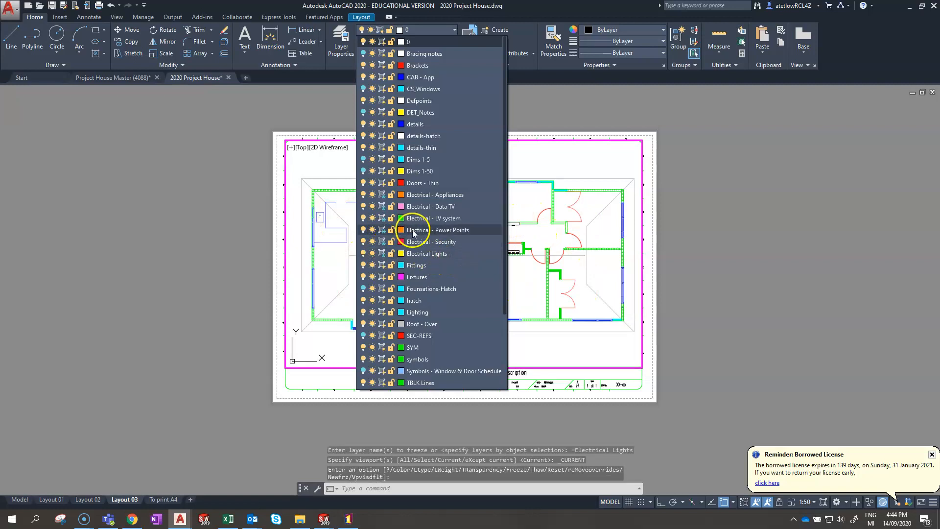
left_click(381, 229)
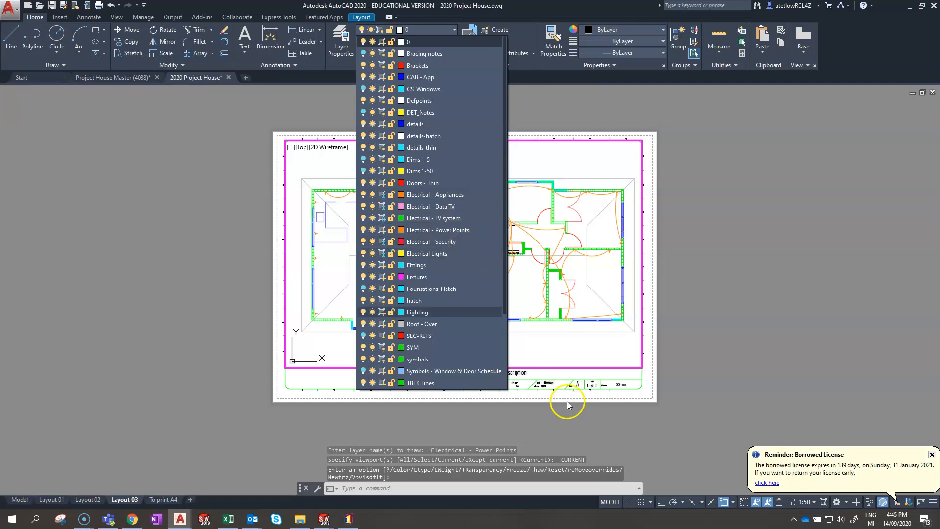
left_click(536, 352)
double_click(677, 303)
scroll(508, 239, "up", 4)
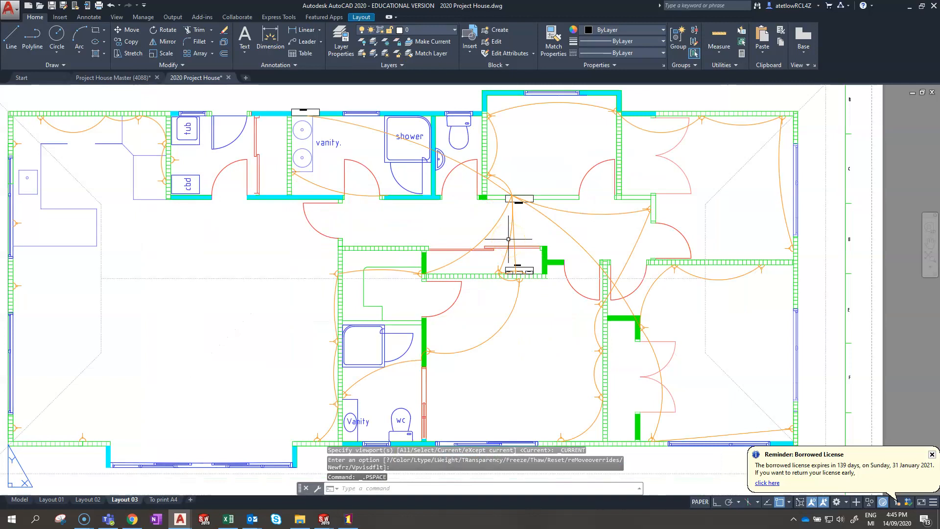
scroll(486, 321, "down", 4)
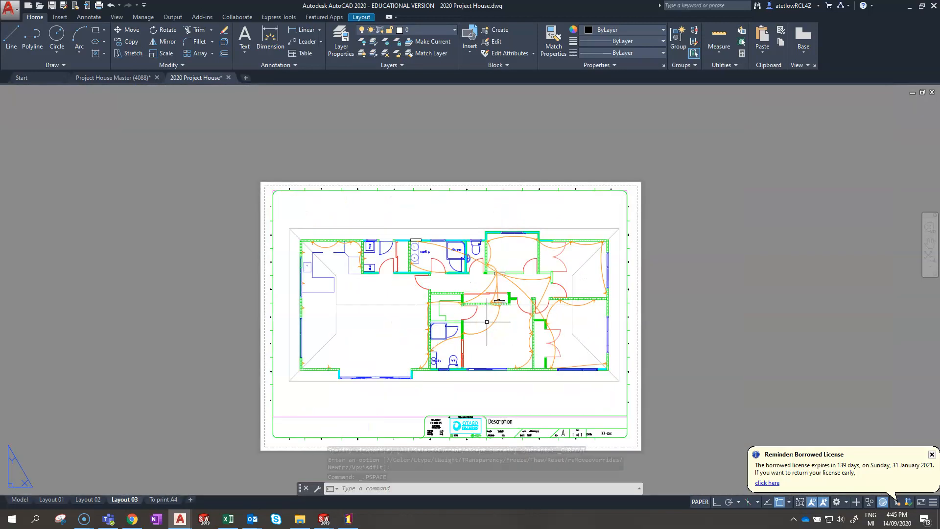
scroll(484, 298, "up", 2)
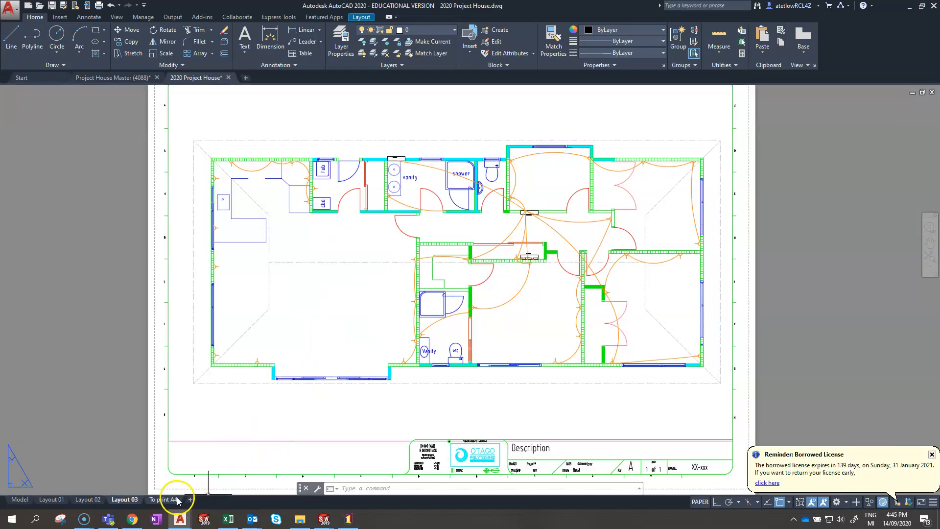
Delete the To print A4 layout and confirm its permanent removal.
right_click(162, 499)
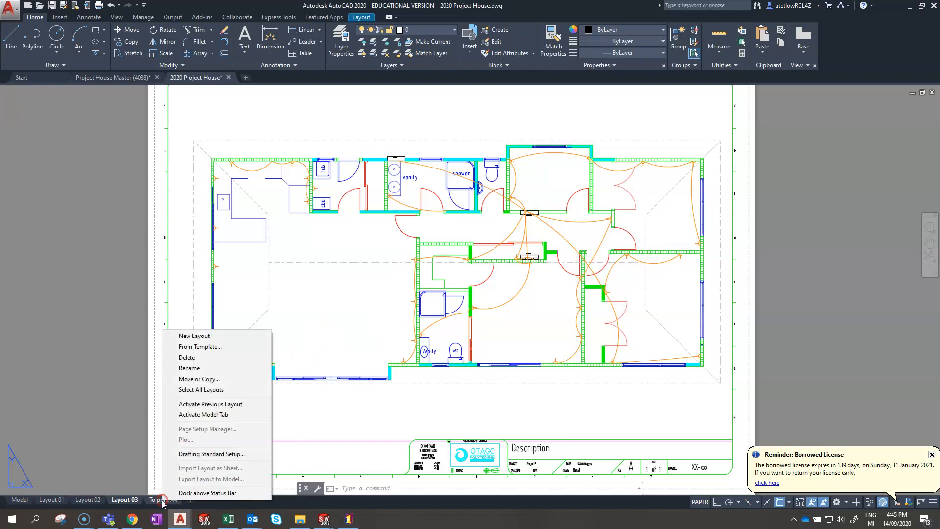
left_click(200, 359)
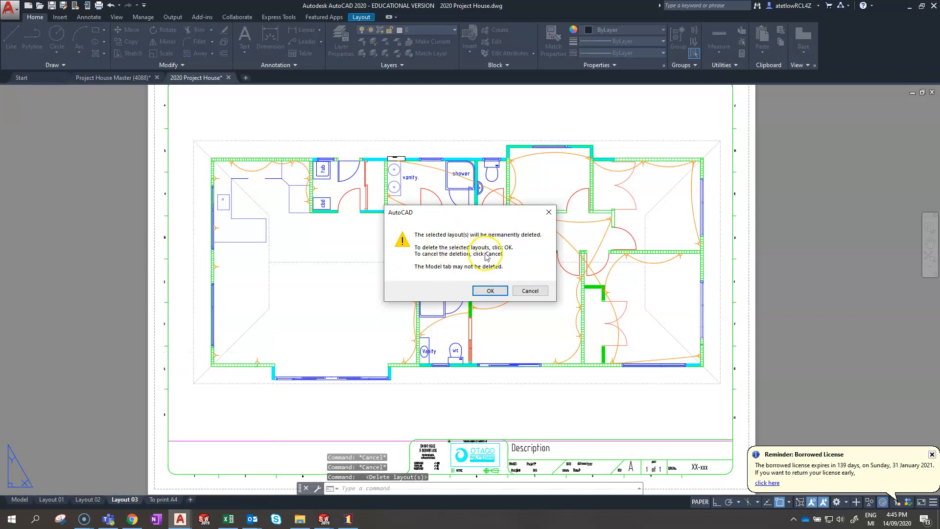
left_click(489, 290)
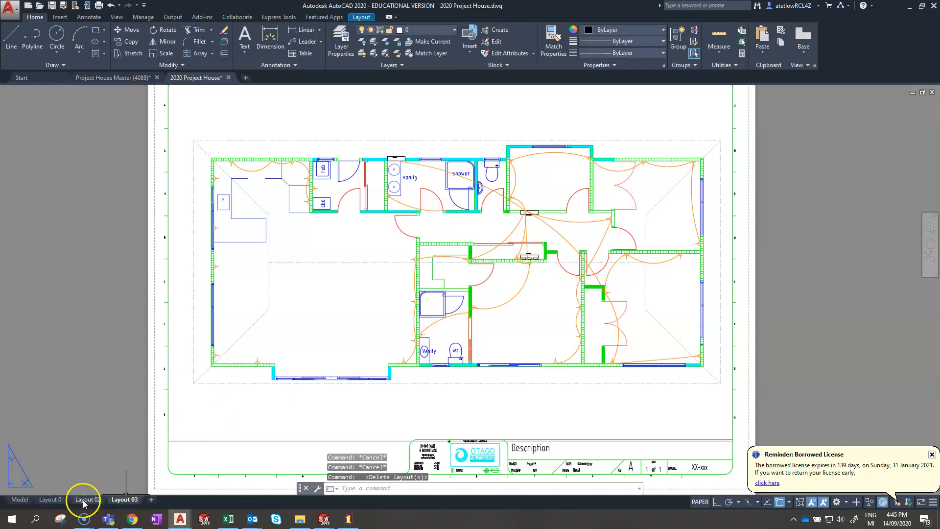
left_click(377, 296)
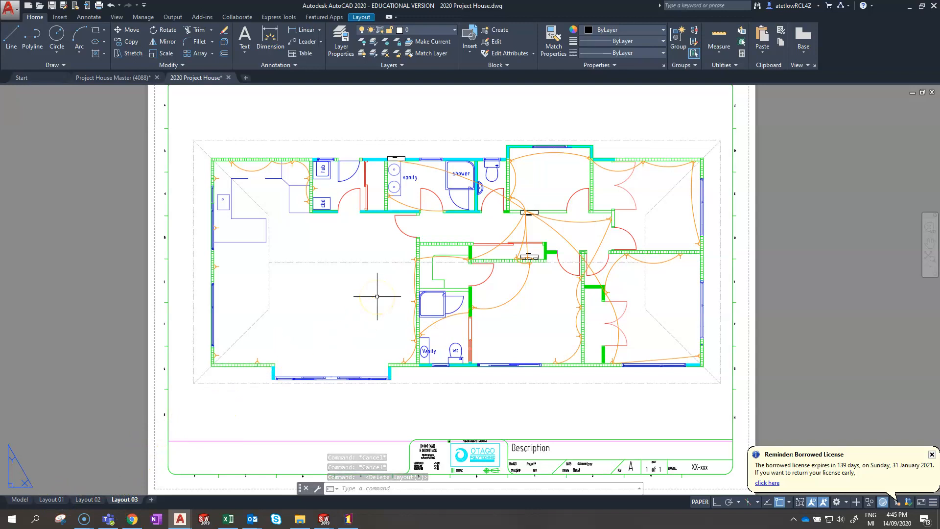
In the Layout 03 viewport only, thaw the Electrical - Appliances layer, then return to paper space.
left_click(343, 295)
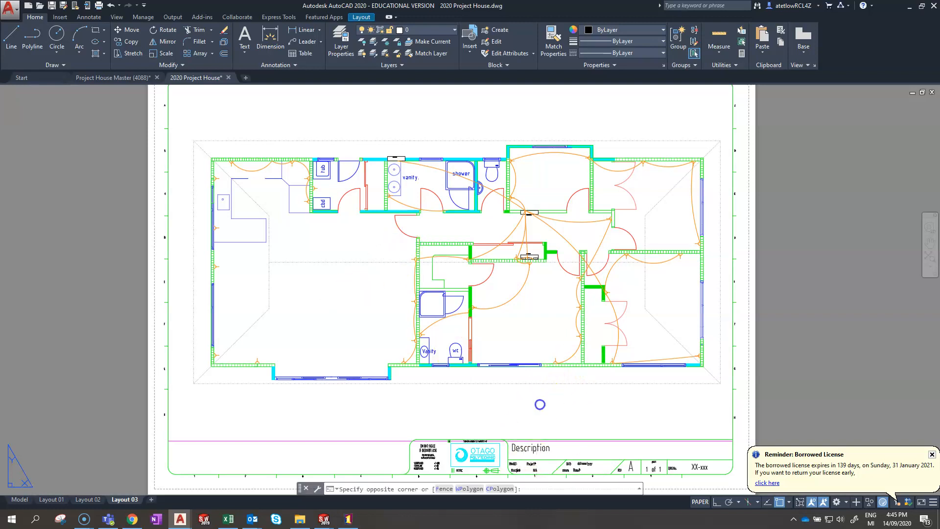
double_click(540, 403)
left_click(454, 28)
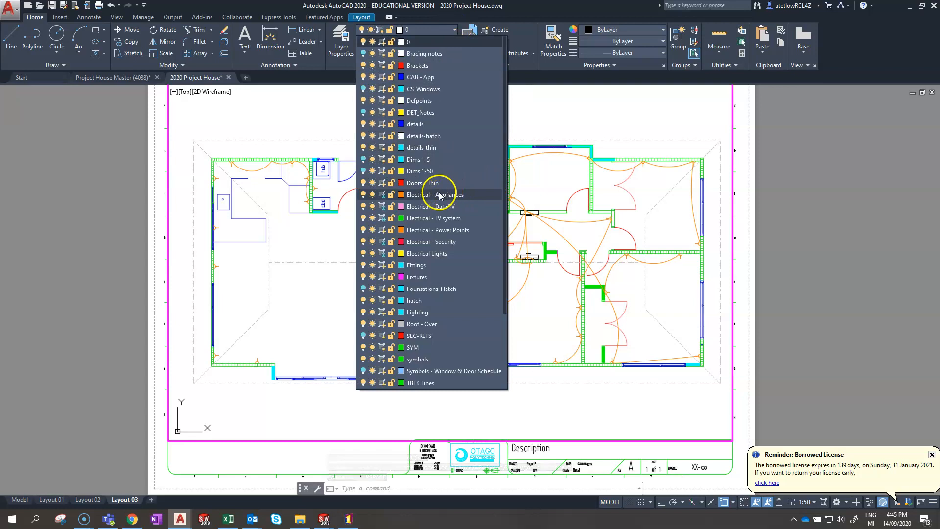
left_click(381, 194)
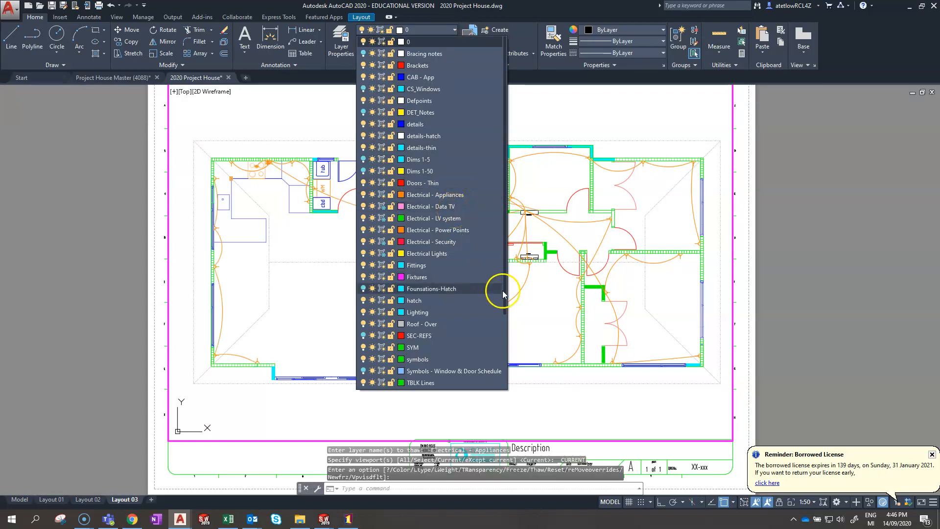
left_click(741, 379)
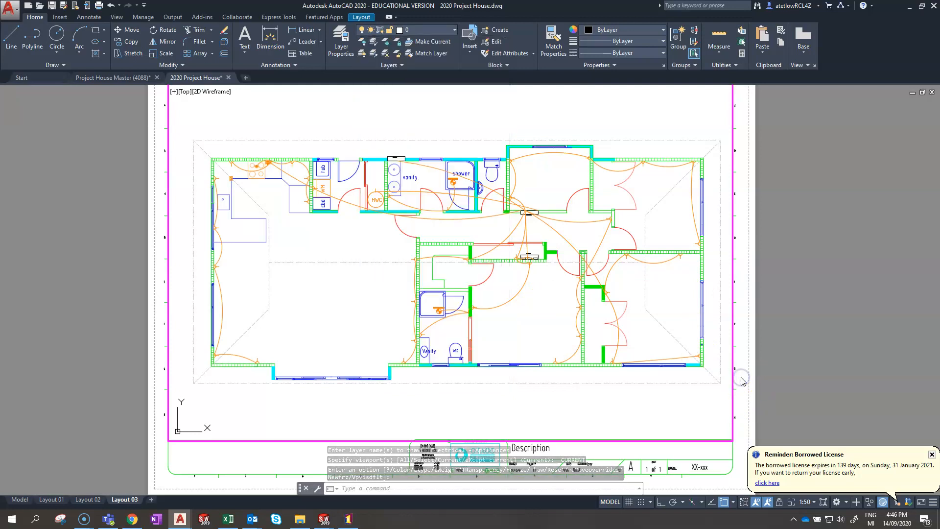
double_click(741, 377)
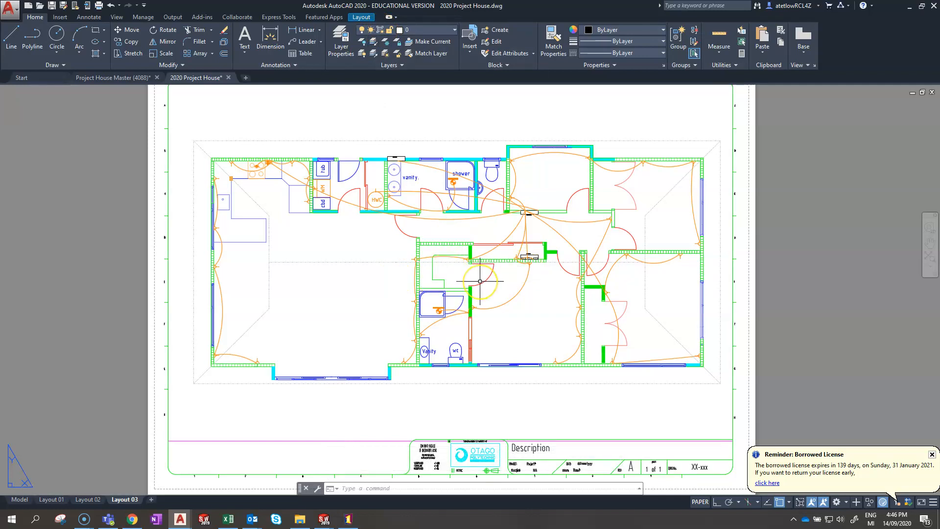
Review the electrical content of Layout 02, Layout 01 and Layout 03, ending on Layout 02.
left_click(91, 500)
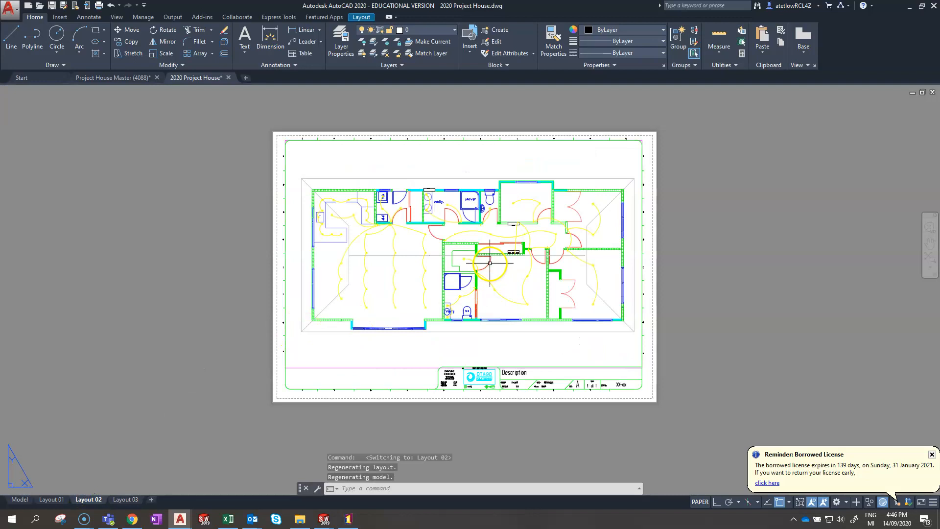
left_click(46, 499)
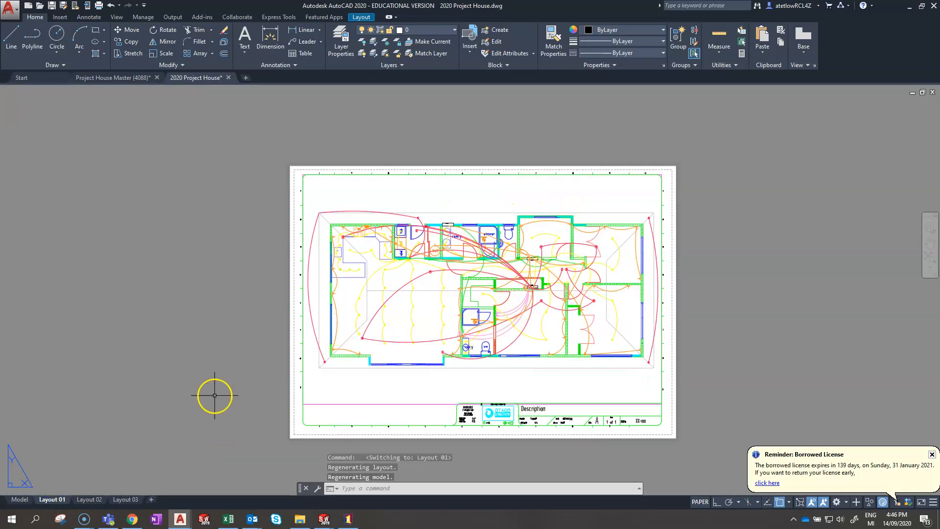
left_click(124, 499)
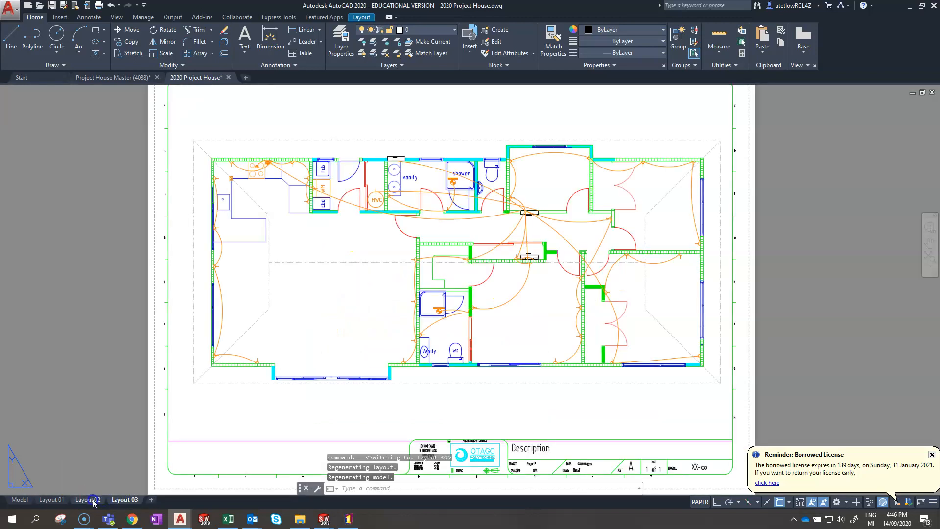
left_click(89, 499)
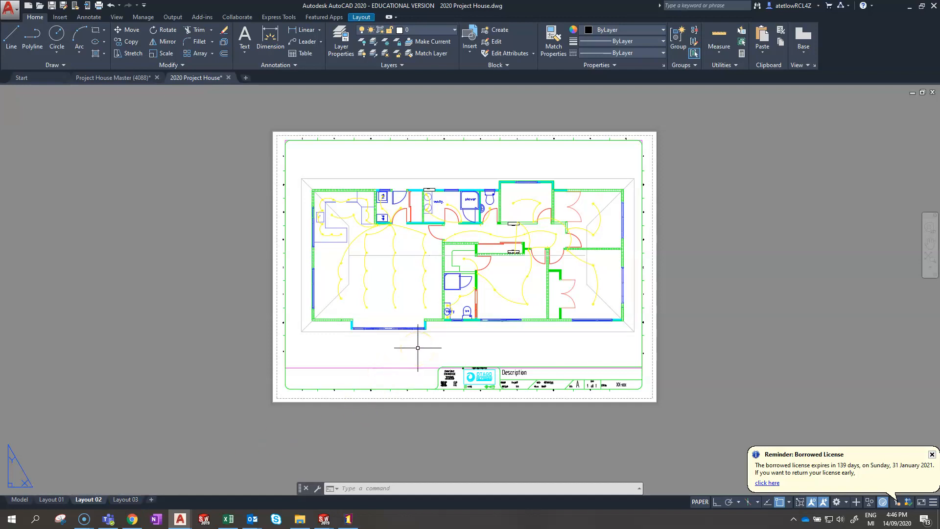
Start the BATCHPLOT command and remove the 2020 Project House-Model sheet from the list to publish.
type("batc")
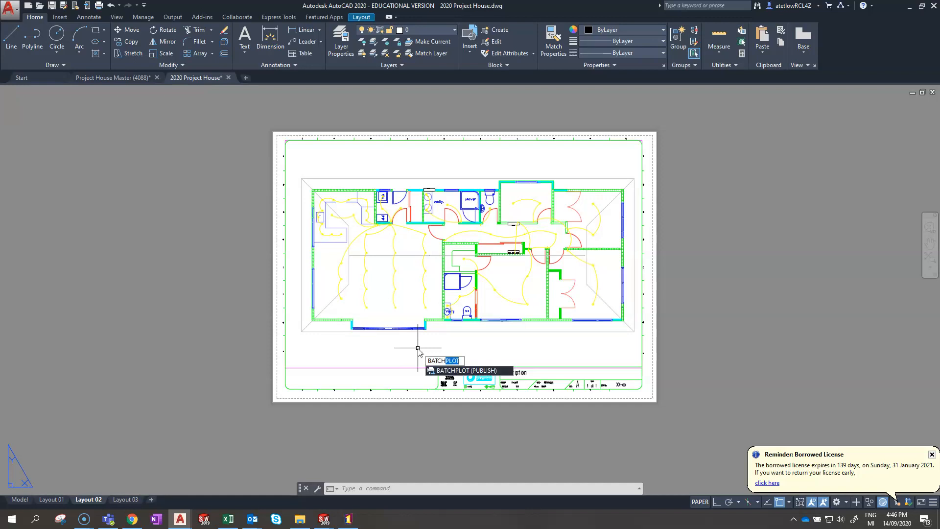
key("Return")
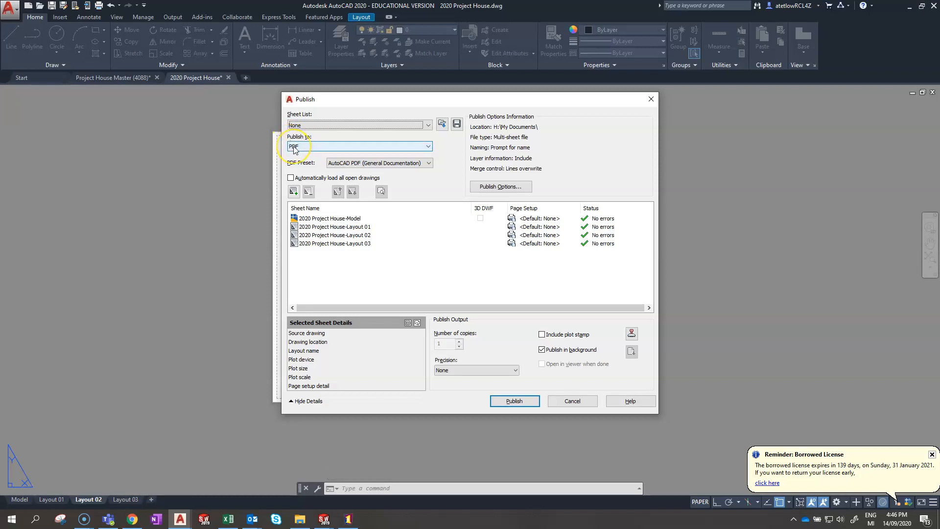
left_click(327, 218)
key("Delete")
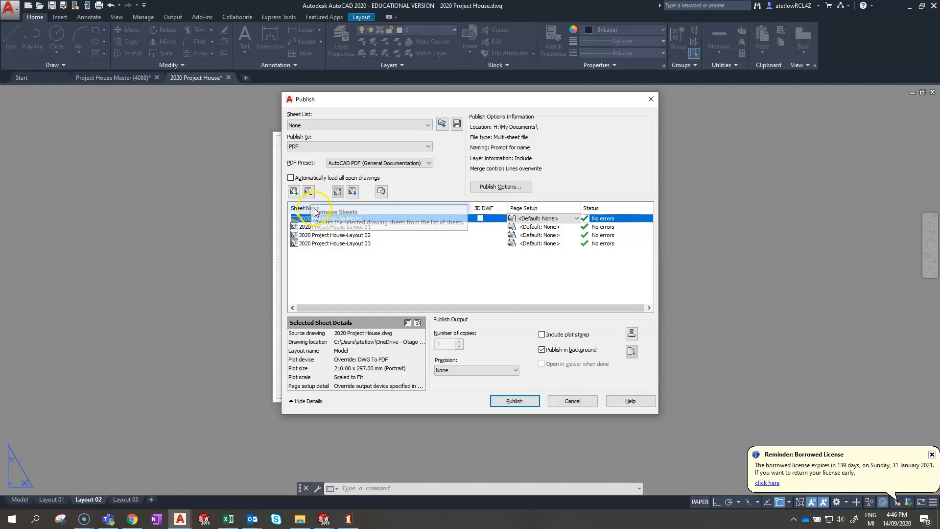
left_click(308, 192)
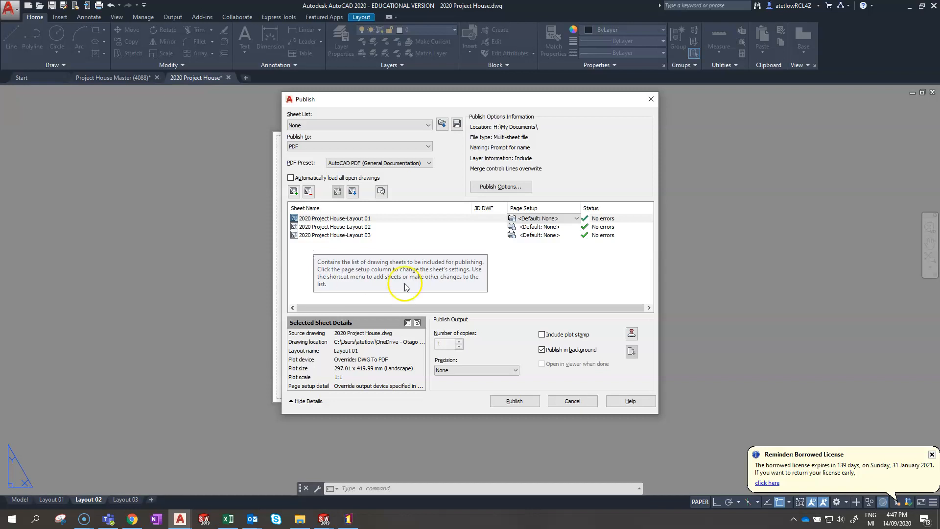
Publish the three layout sheets as 2020 Project House.pdf on the Desktop without saving the sheet list.
left_click(514, 401)
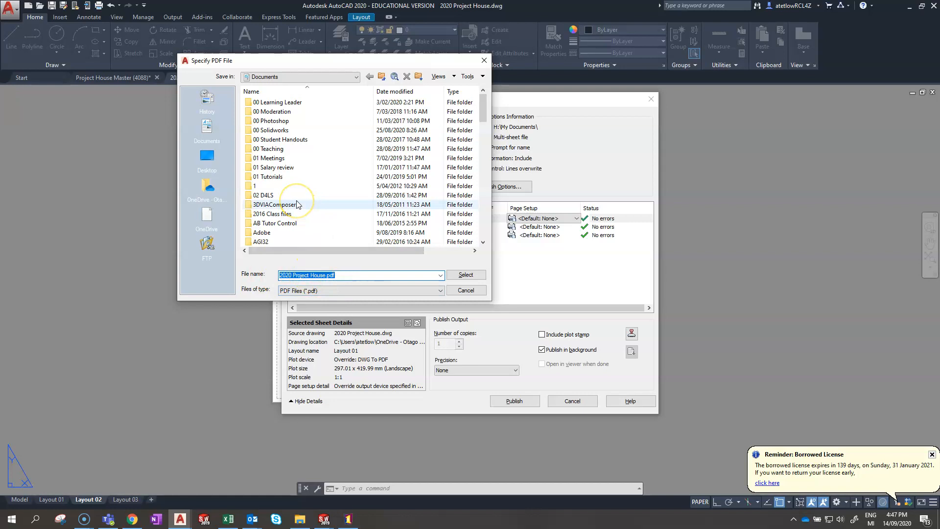
left_click(208, 157)
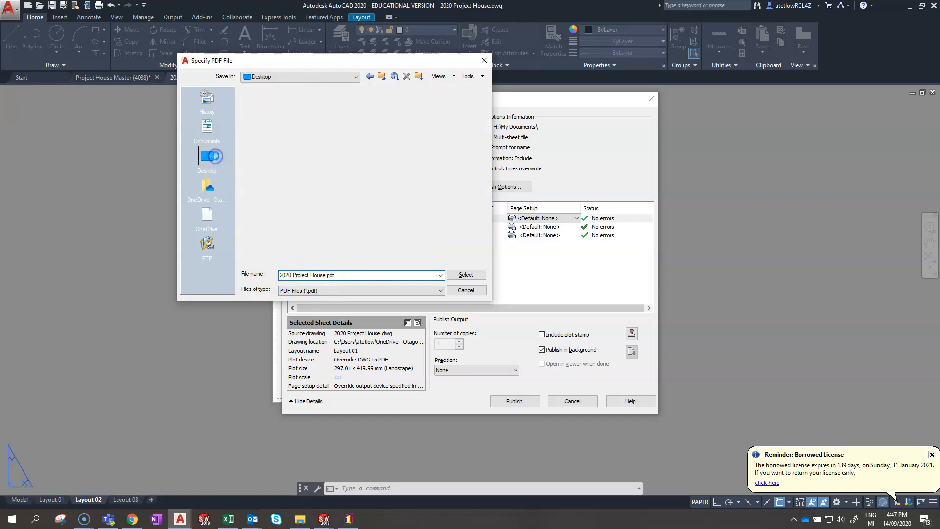
left_click(473, 276)
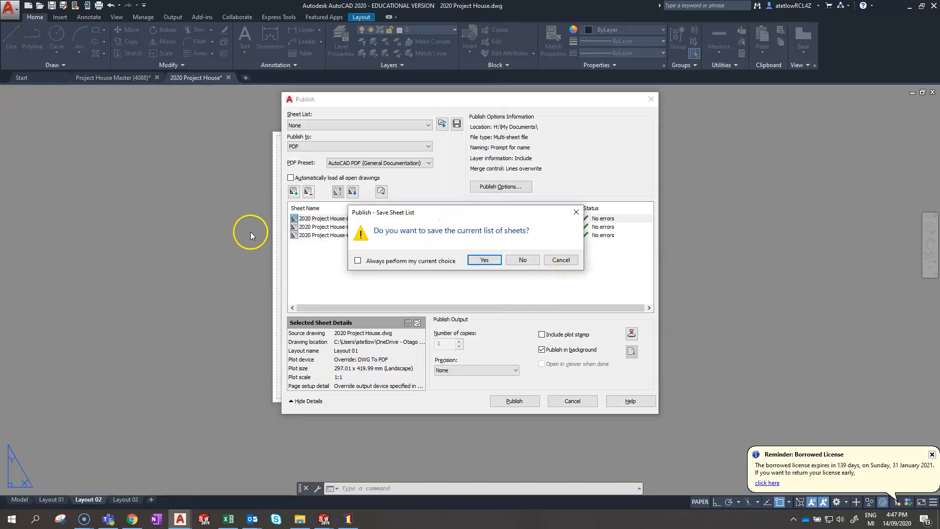
left_click(522, 260)
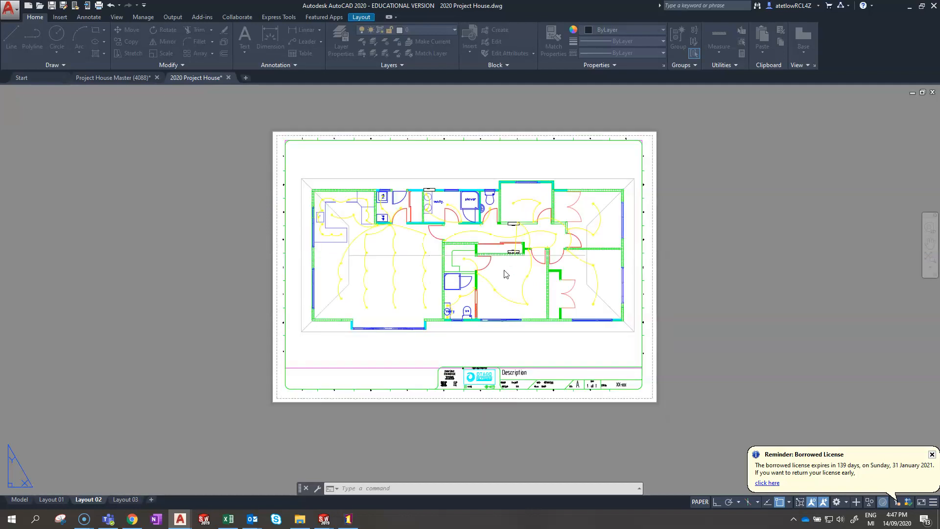
left_click(535, 275)
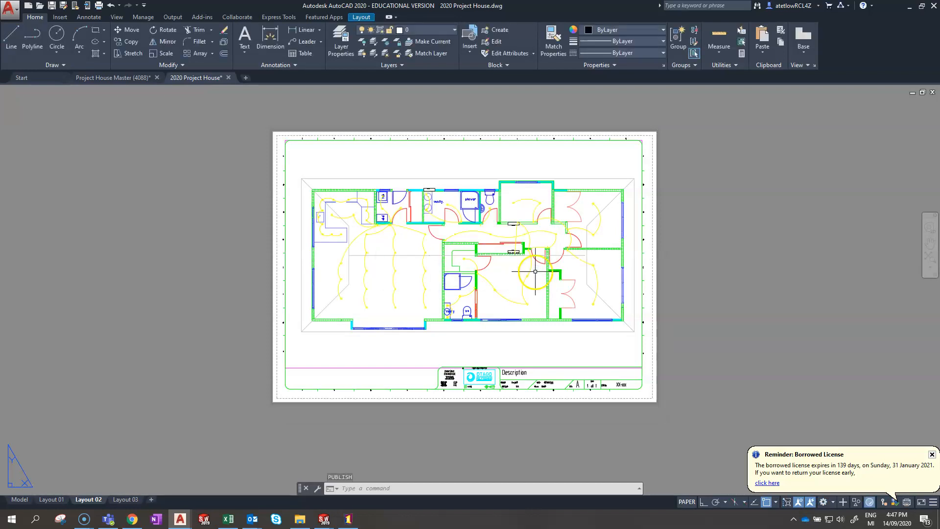
Dismiss the borrowed-license reminder and close the License Borrowed notice.
left_click(931, 454)
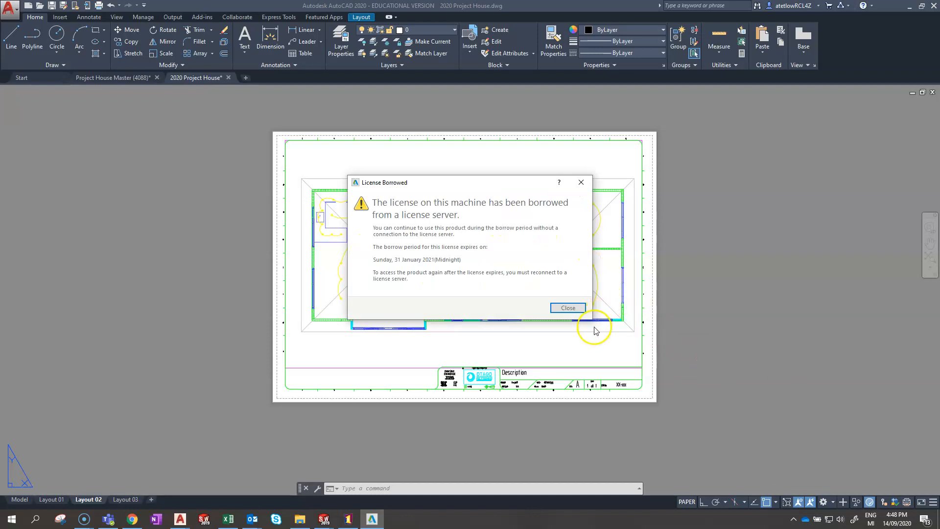
left_click(569, 308)
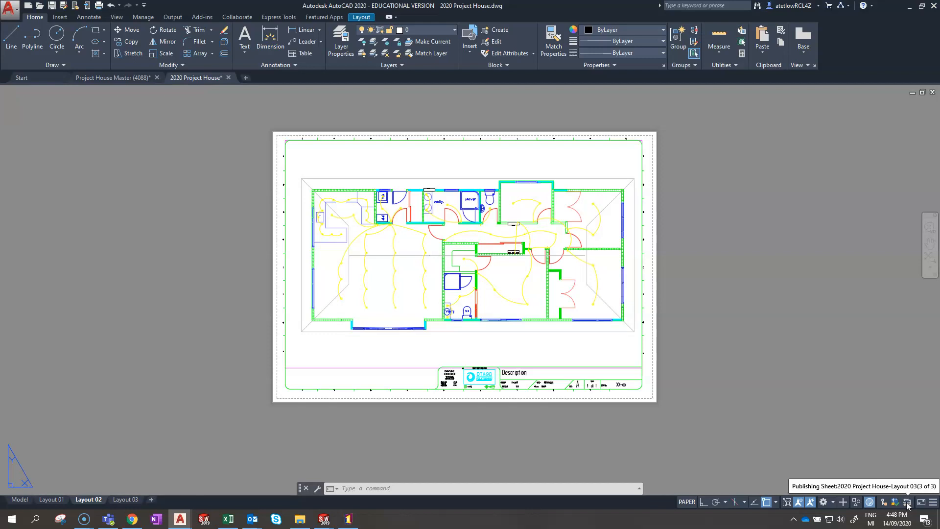
left_click(843, 414)
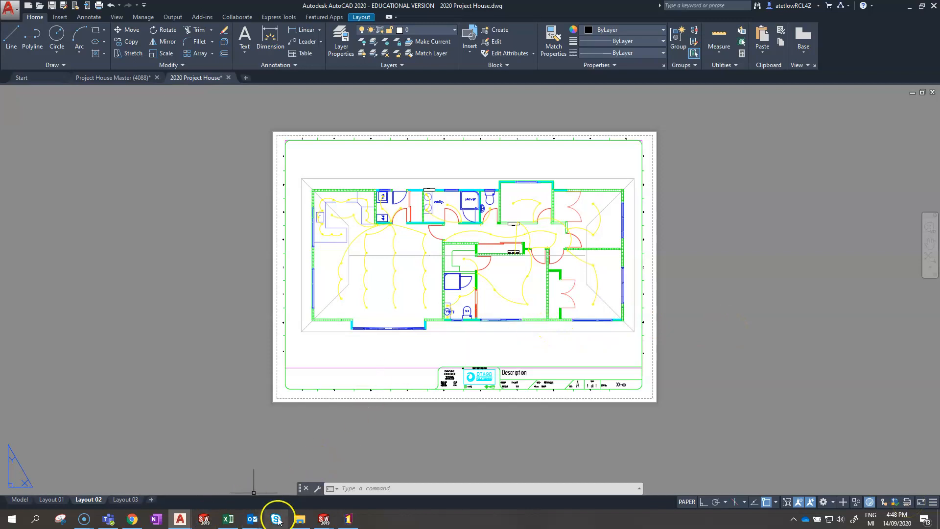
Switch to File Explorer and open the published 2020 Project House.pdf from the Desktop folder.
left_click(300, 520)
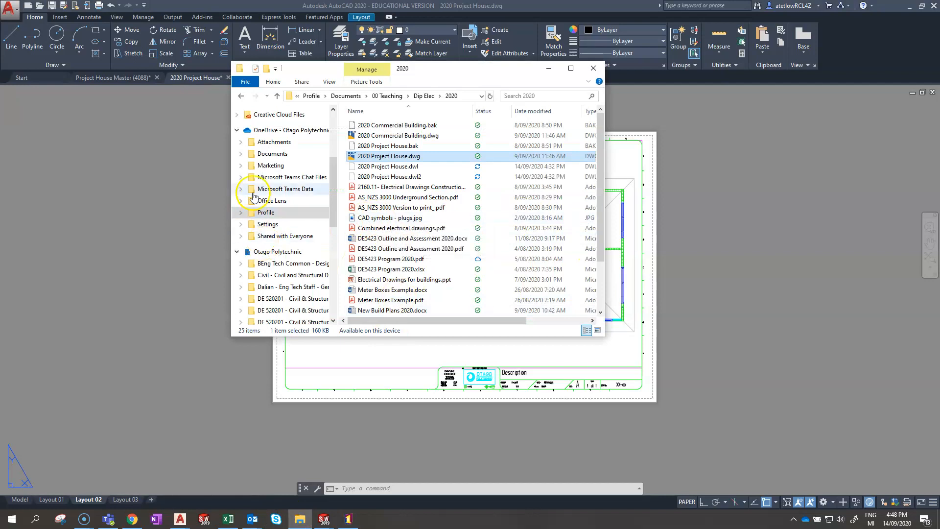
scroll(318, 129, "up", 4)
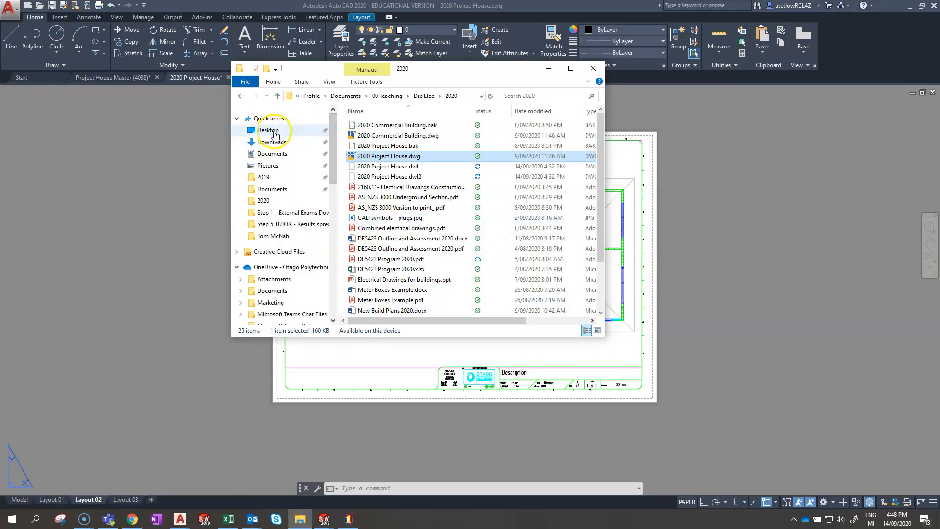
left_click(273, 131)
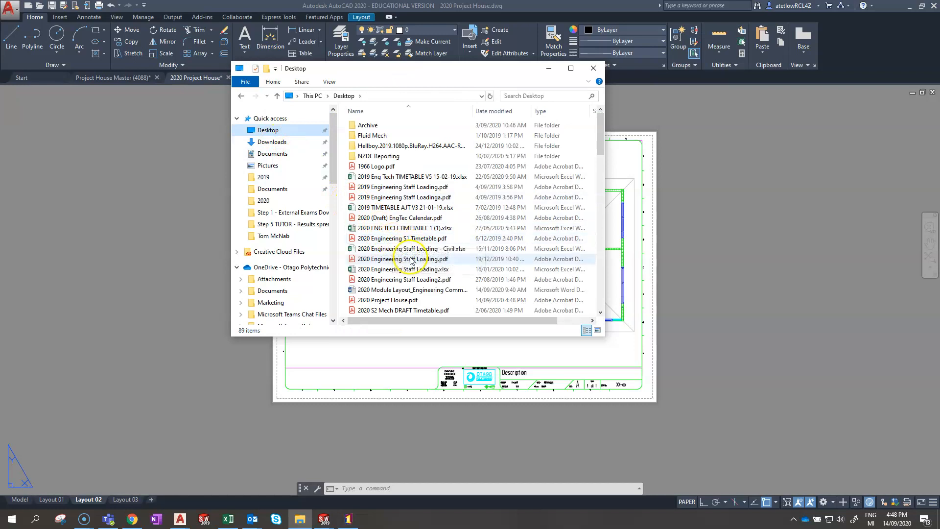
left_click(389, 300)
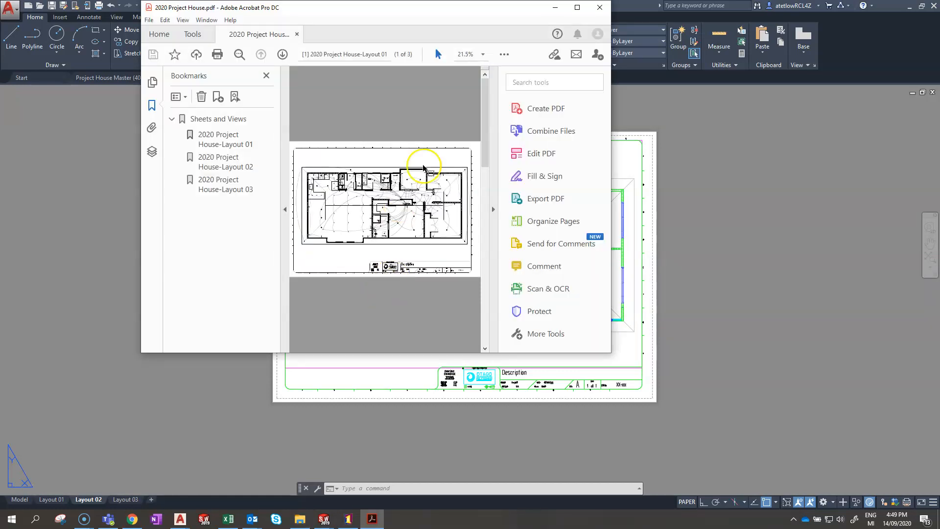
Review the PDF's sheets from Layout 01 to Layout 03 in a maximized window, and close both the PDF and File Explorer.
left_click(577, 7)
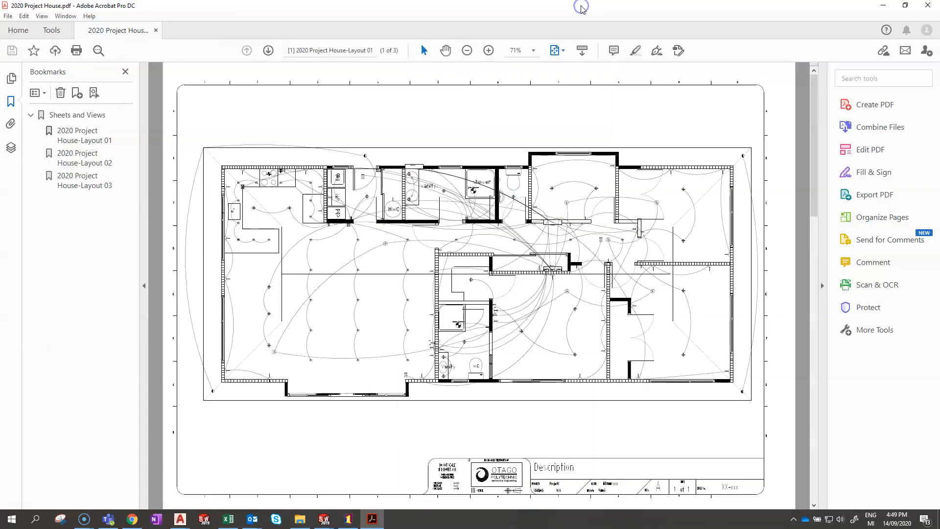
scroll(504, 184, "down", 2)
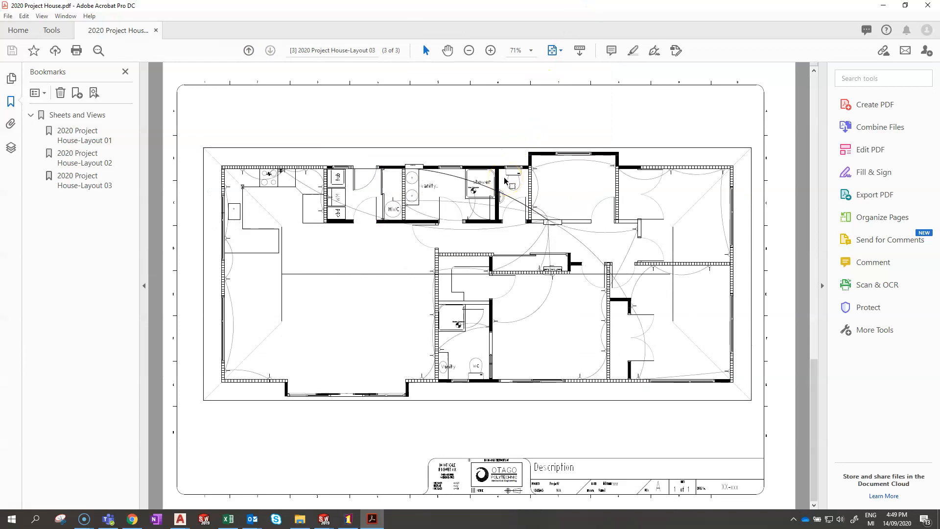
scroll(505, 181, "up", 2)
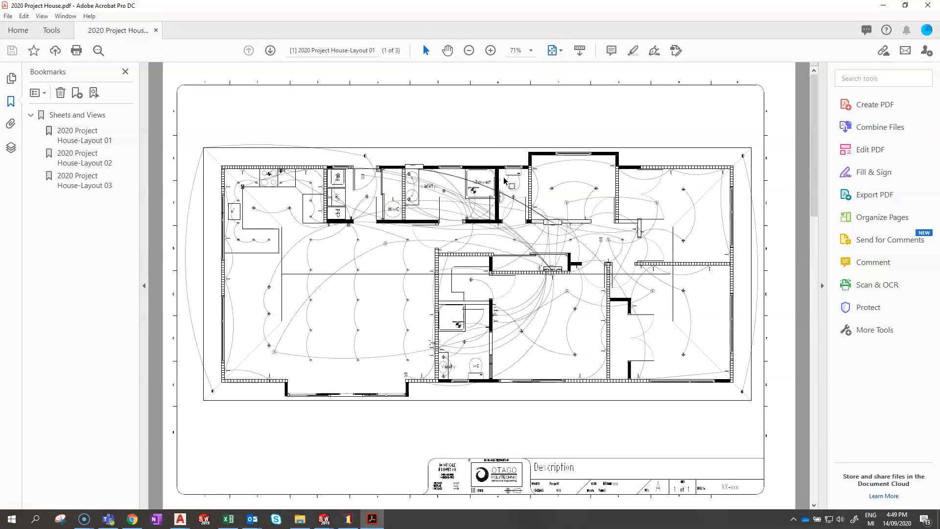
mouse_move(740, 489)
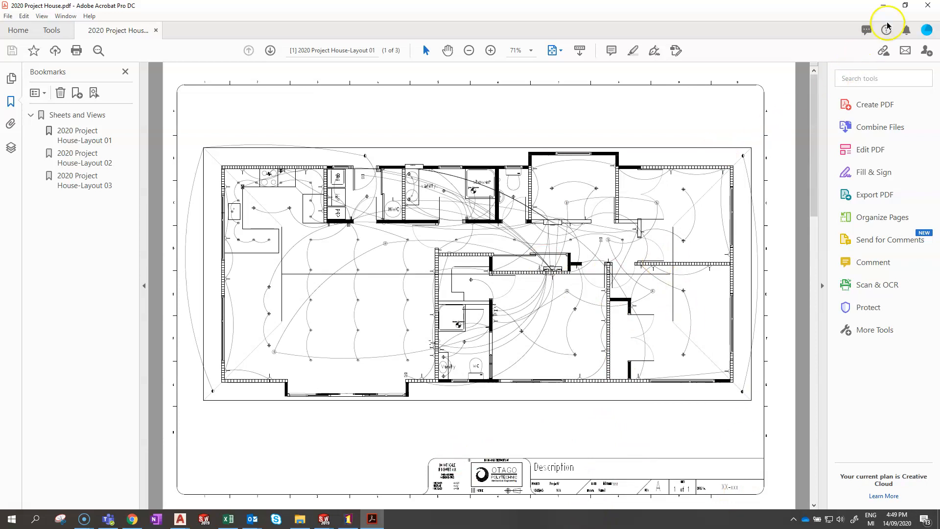
left_click(928, 7)
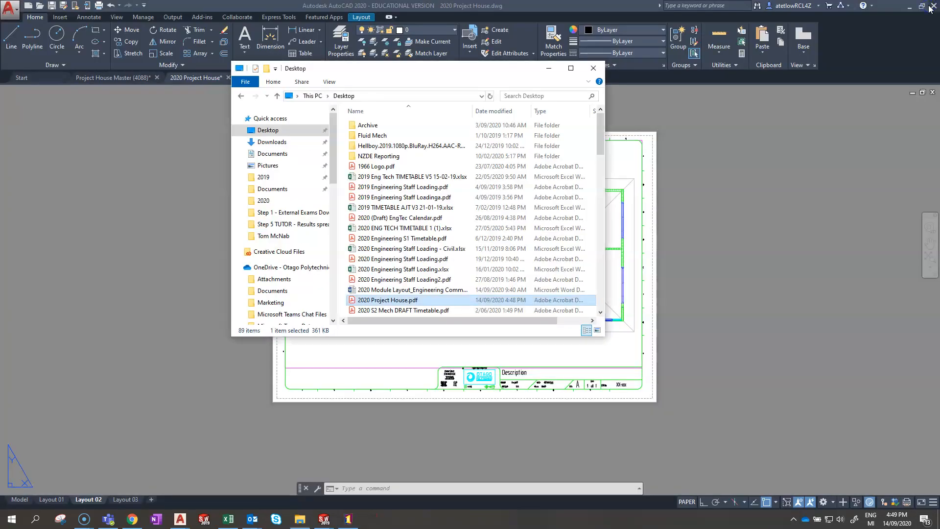
left_click(593, 68)
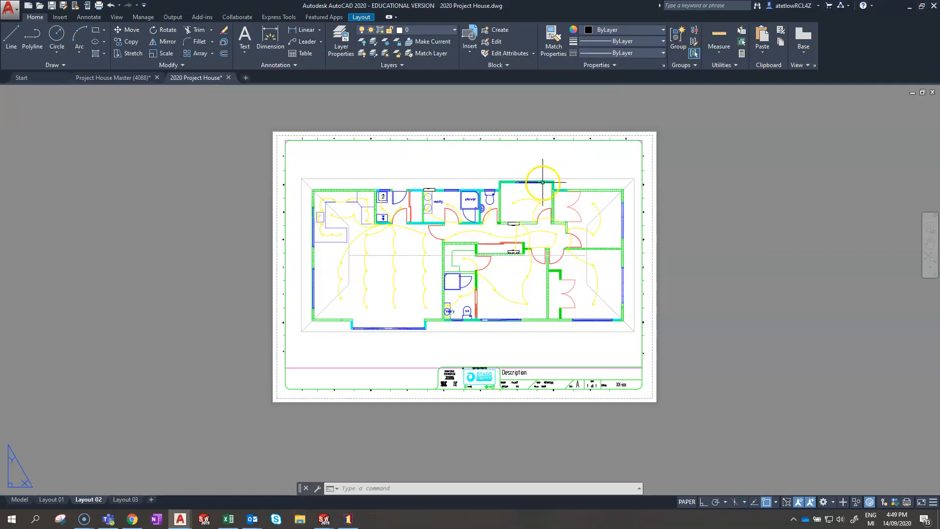